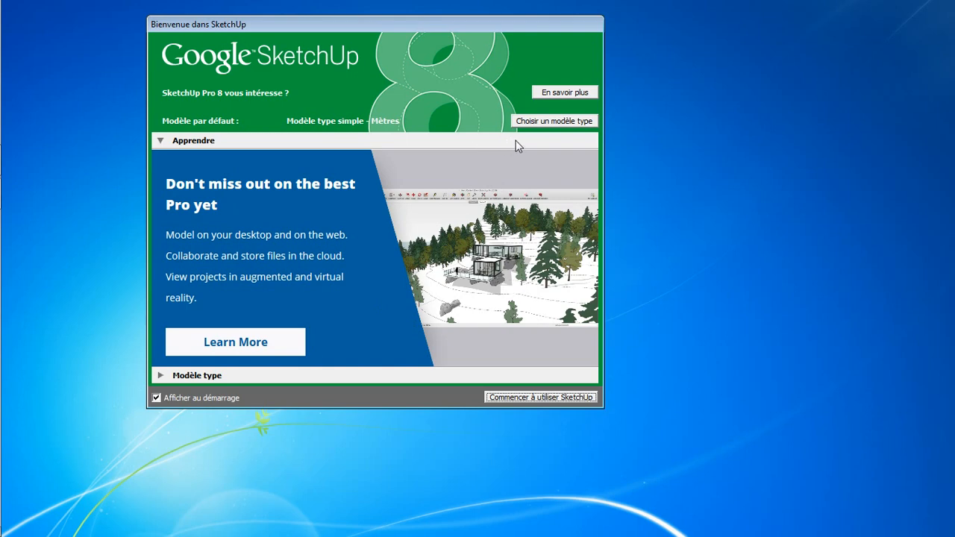
Start a new model from the "Modèle type simple - Mètres" template and maximize the modelling window.
click(539, 122)
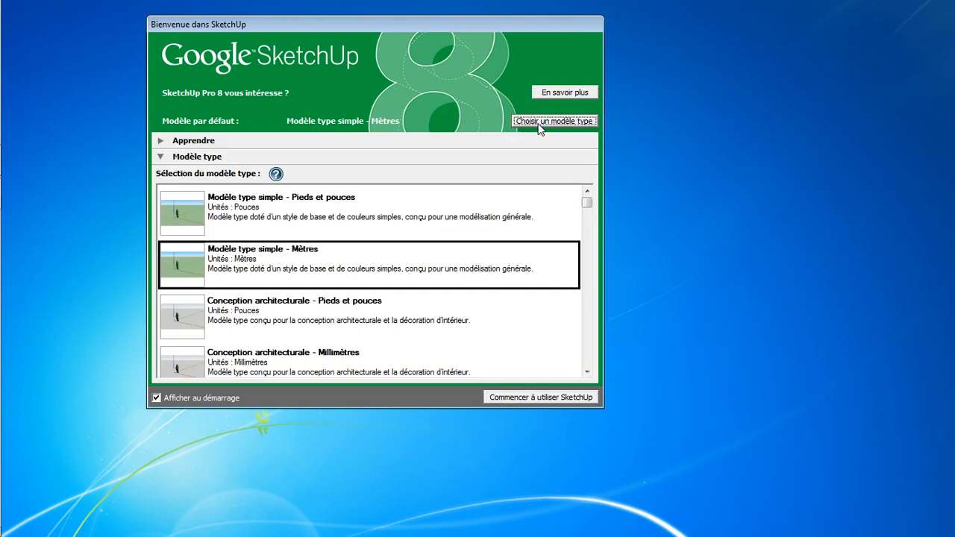
click(311, 255)
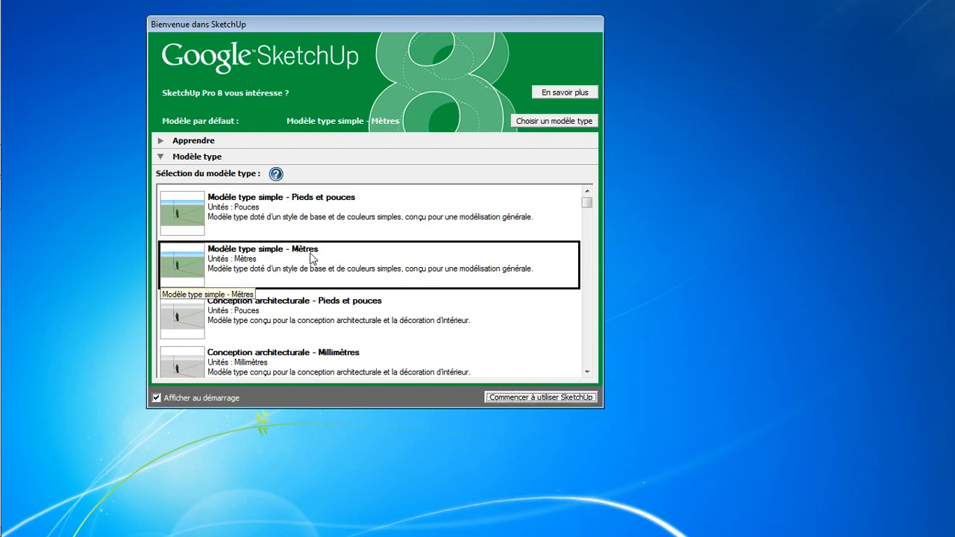
click(295, 232)
click(291, 267)
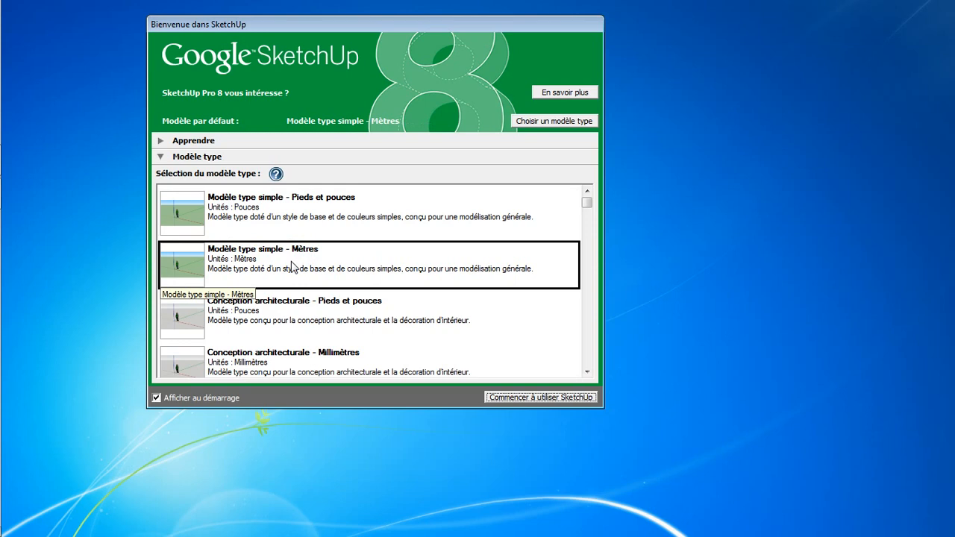
click(557, 397)
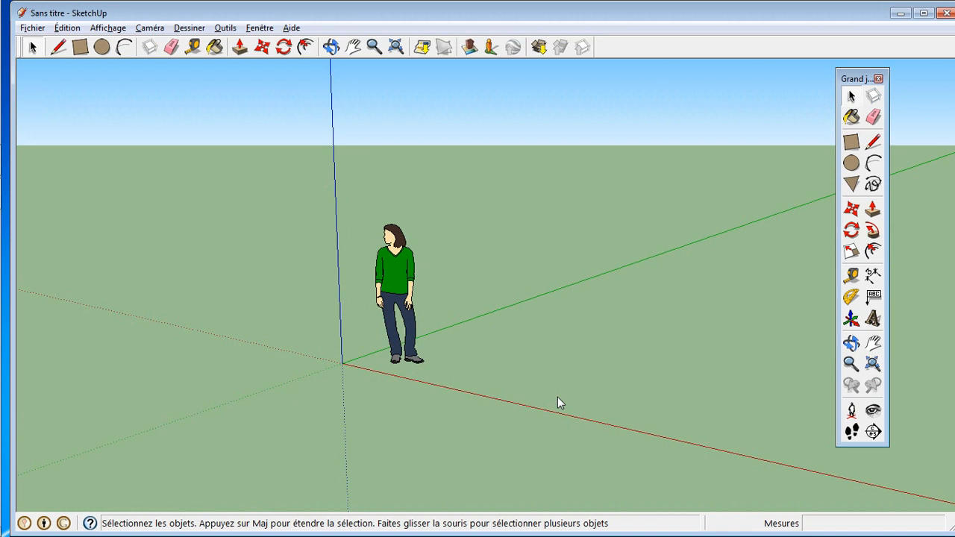
click(923, 12)
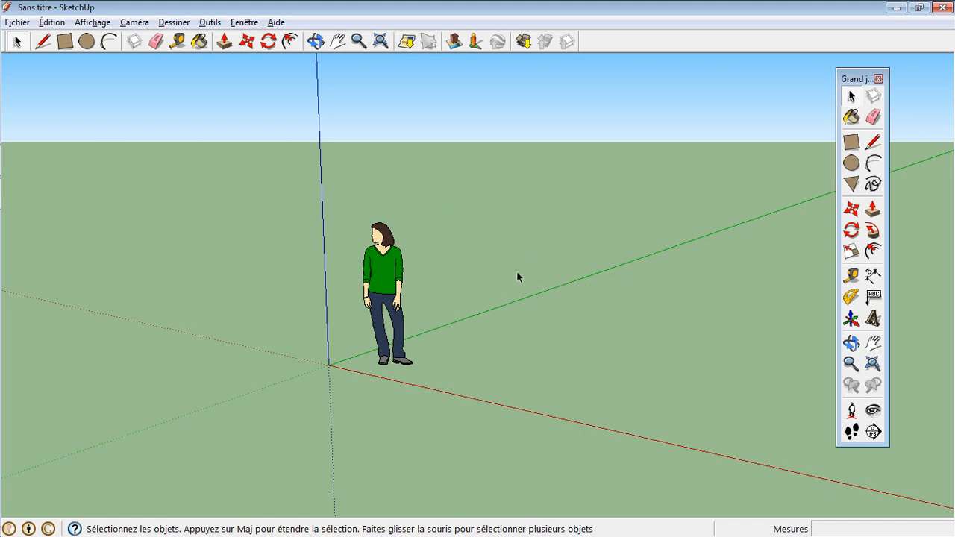
click(316, 41)
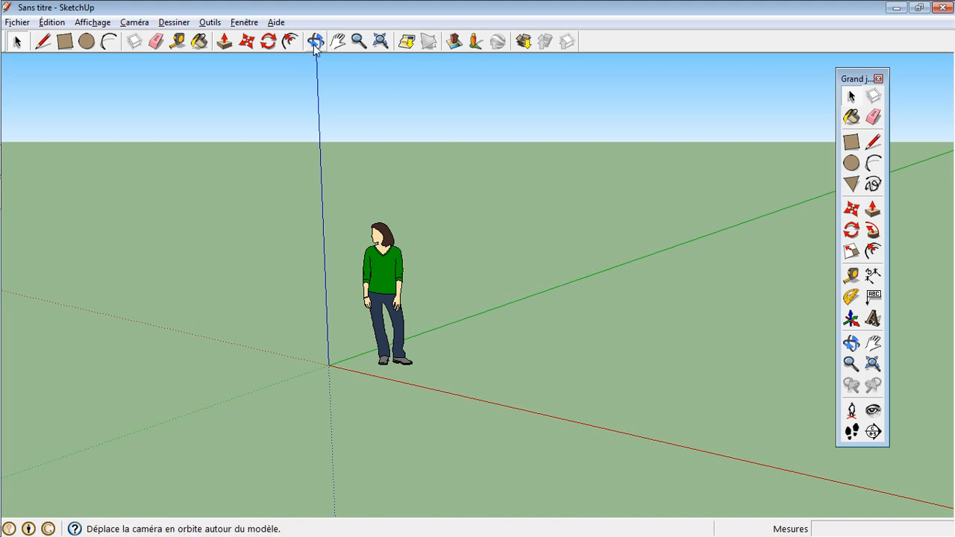
drag(608, 245, 620, 300)
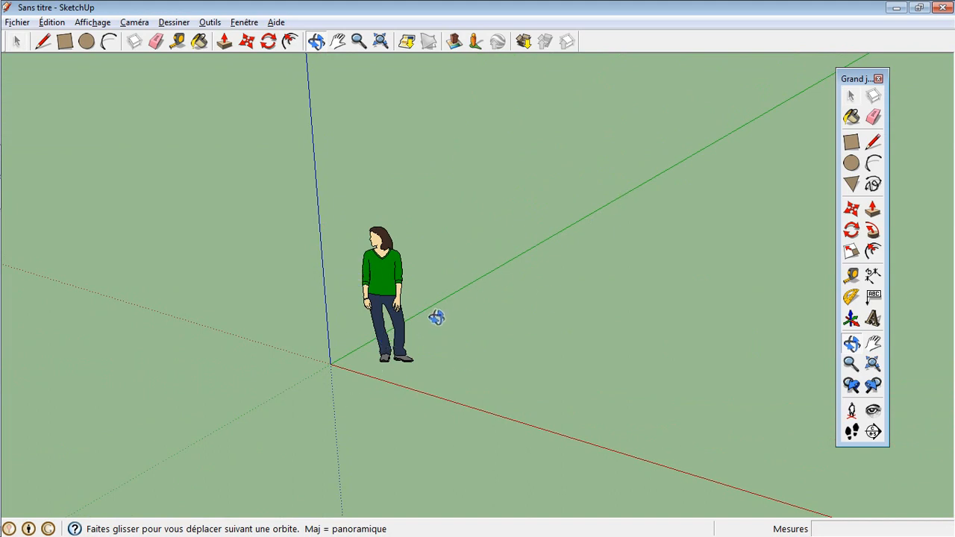
drag(515, 379, 586, 305)
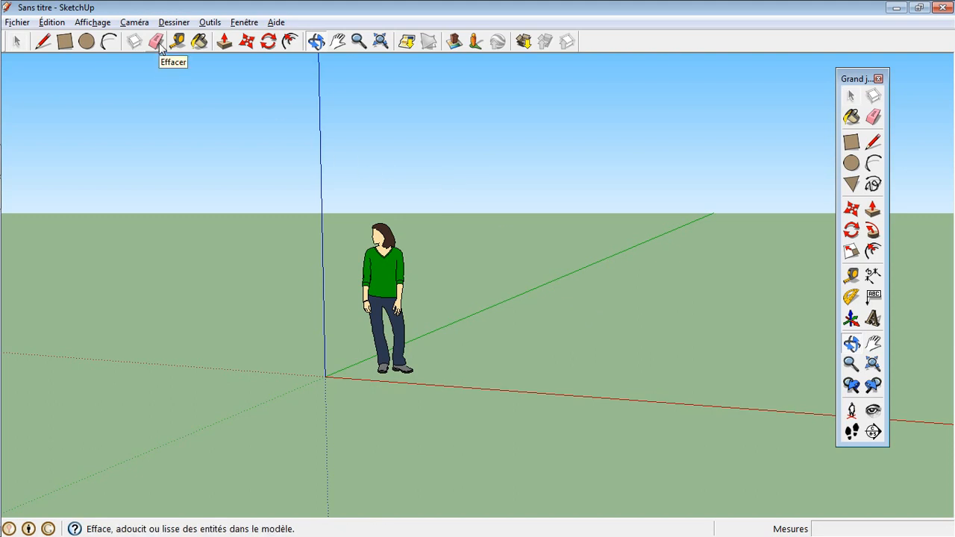
Display the Vues toolbar and dock the floating Grand jeu d'outils toolbar beside it.
click(104, 26)
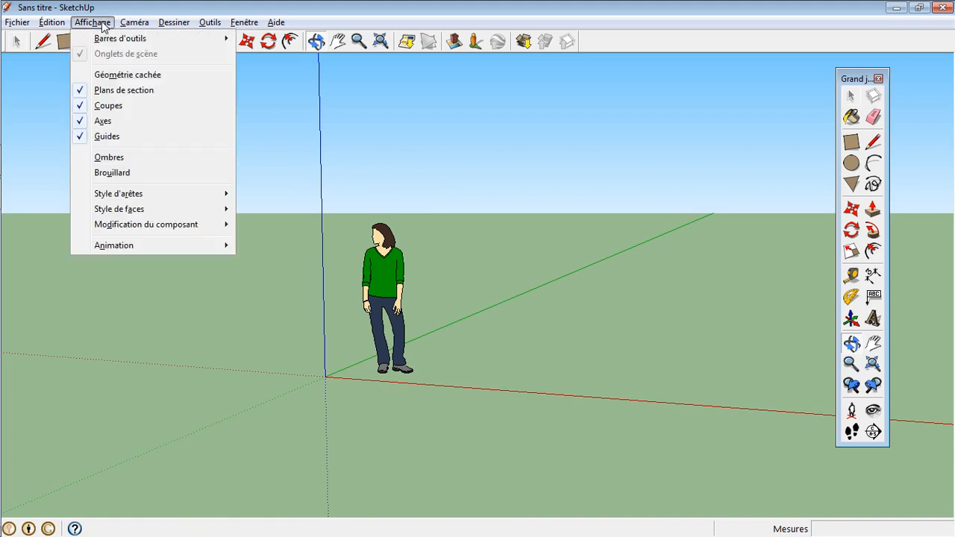
mouse_move(106, 42)
mouse_move(187, 37)
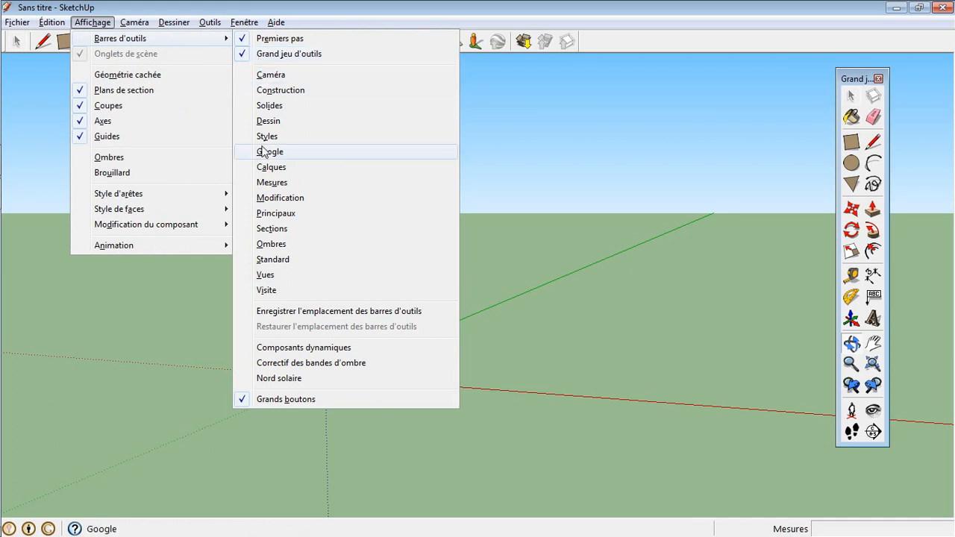
click(246, 283)
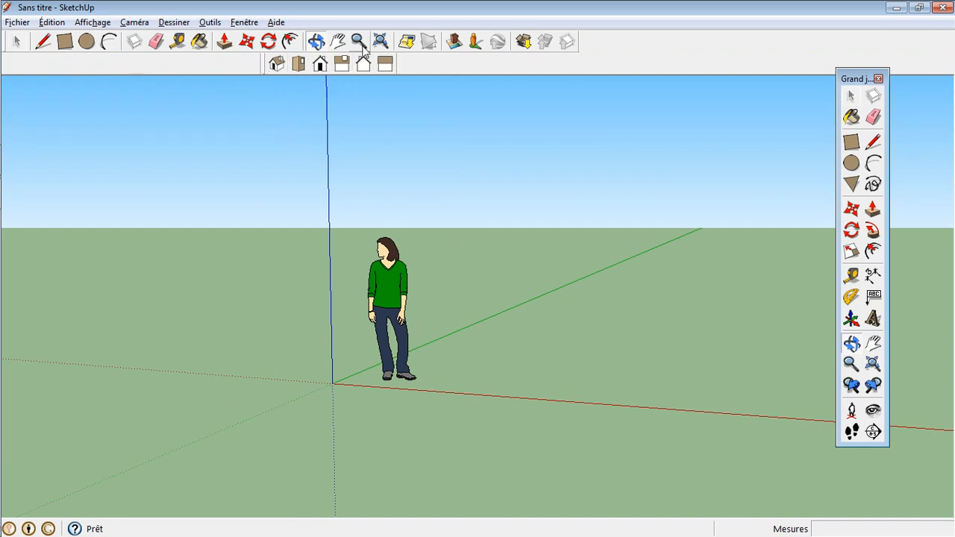
drag(866, 79, 517, 60)
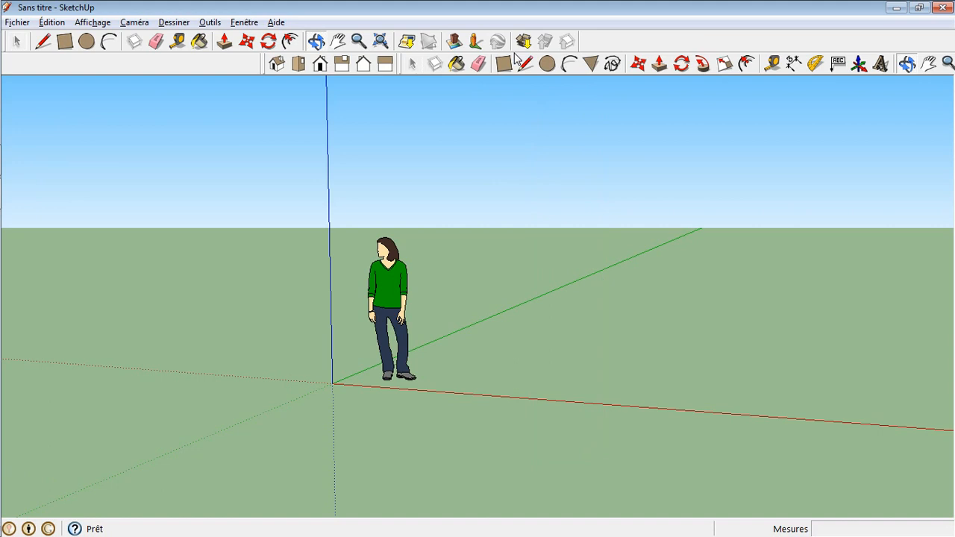
Delete the default standing figure near the origin of the model.
click(18, 43)
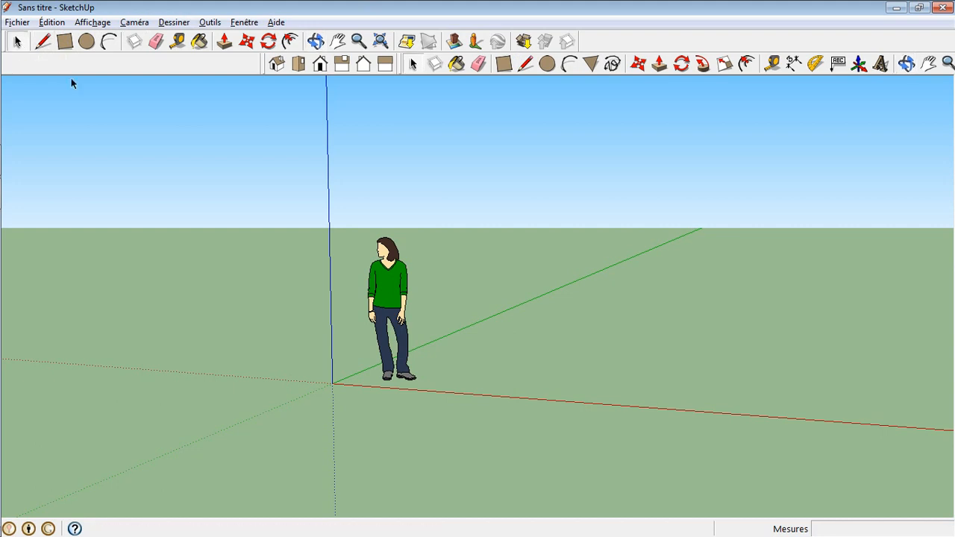
click(389, 282)
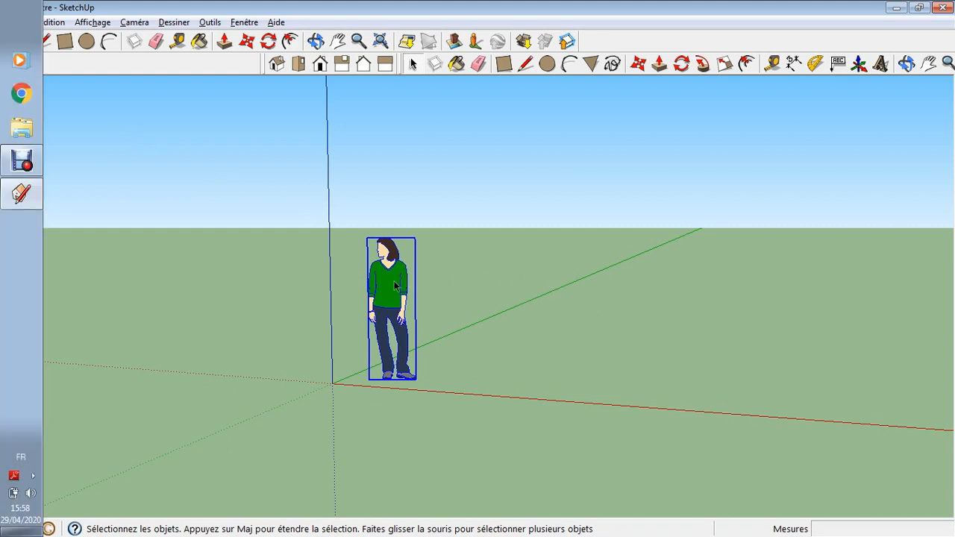
click(246, 509)
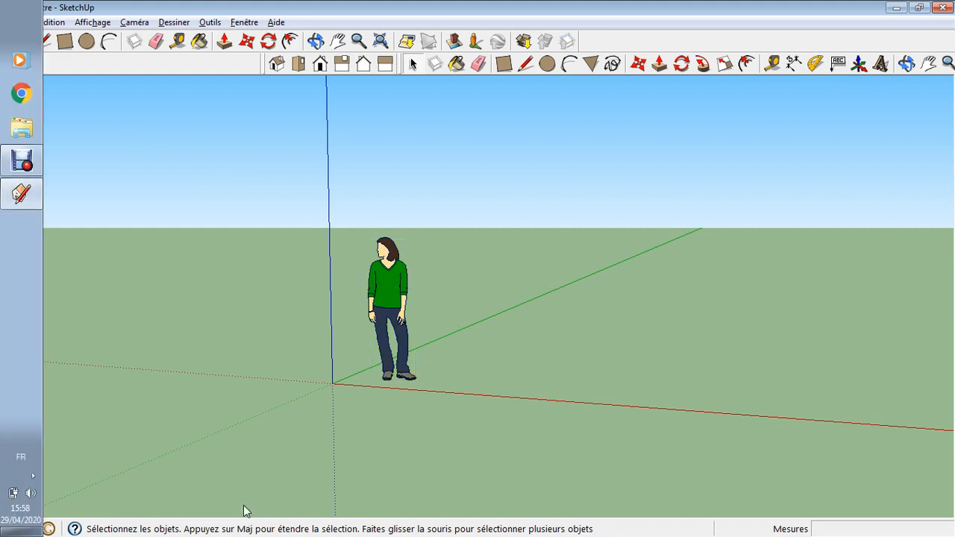
click(388, 289)
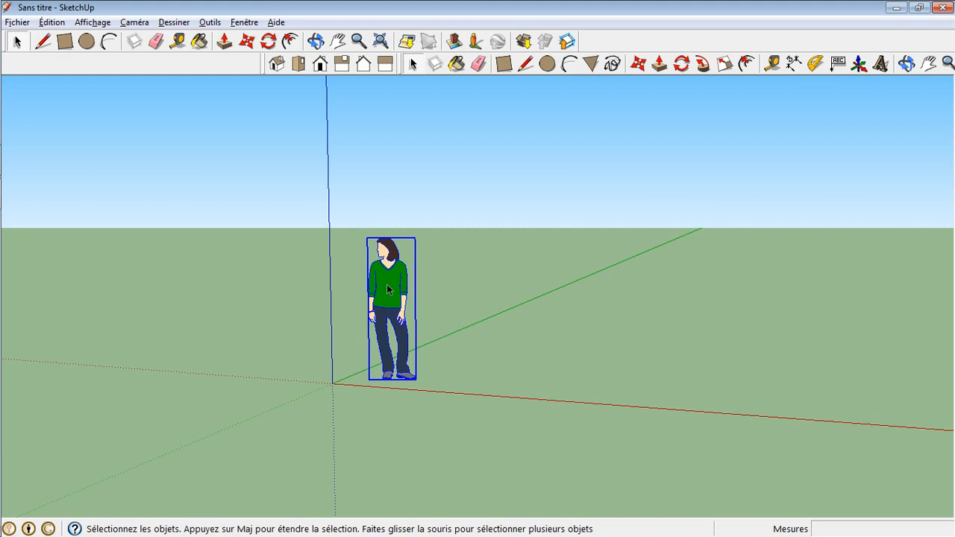
right_click(387, 290)
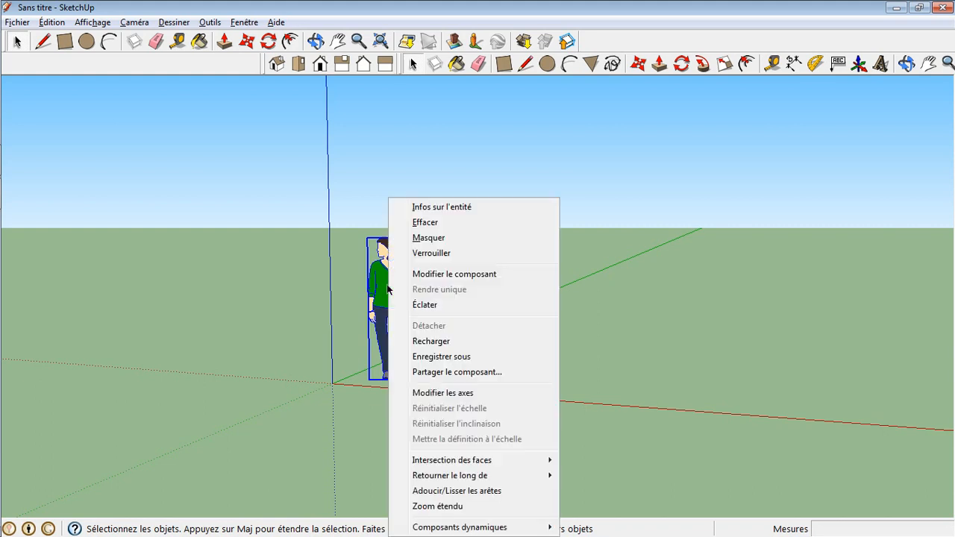
click(463, 222)
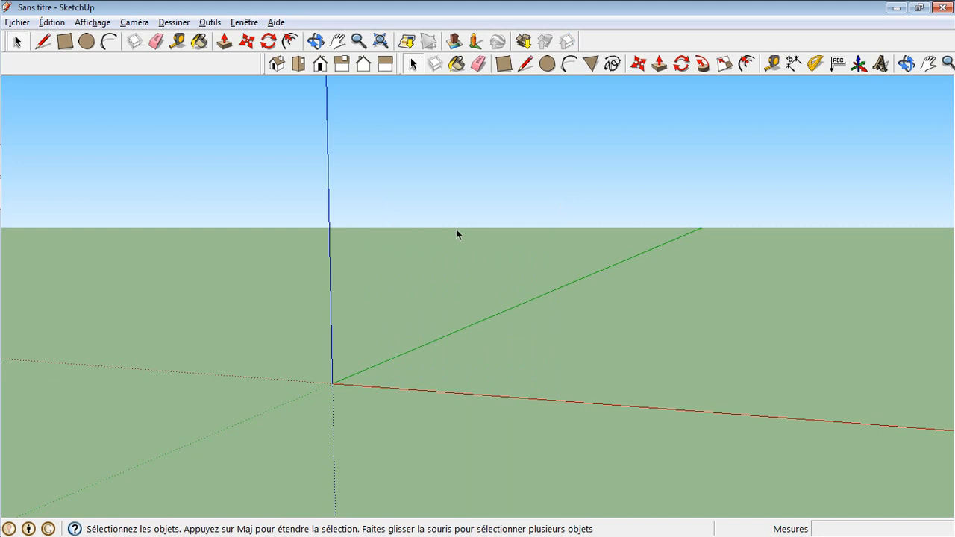
Examine the empty scene and its axes by orbiting, panning, zooming, fitting the view and switching to the isometric view.
click(43, 42)
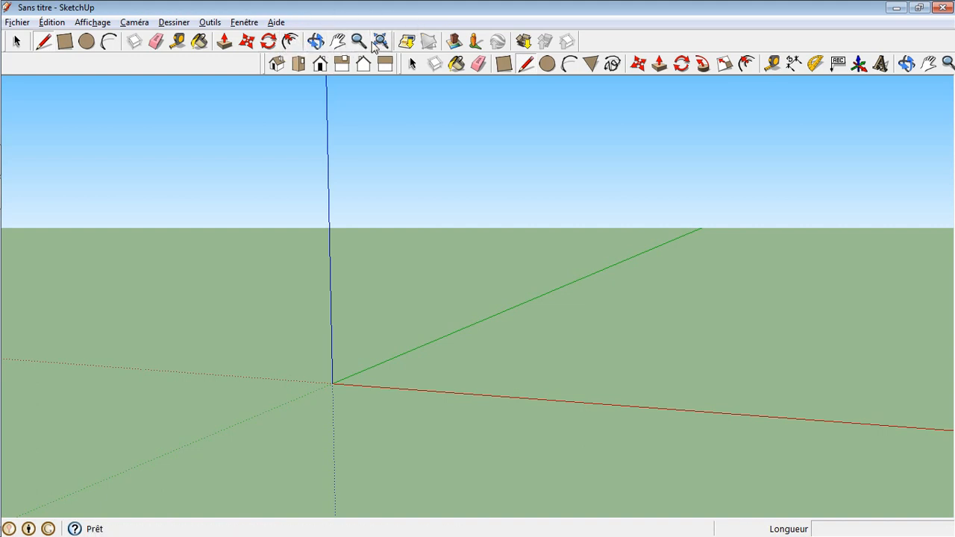
click(316, 41)
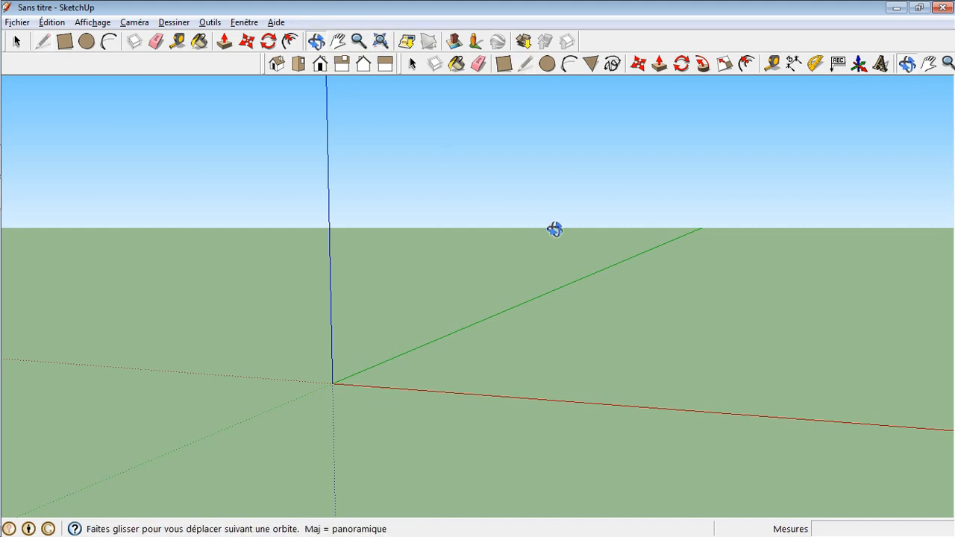
mouse_move(554, 229)
mouse_down()
mouse_move(346, 252)
mouse_move(571, 270)
mouse_move(448, 247)
mouse_move(587, 209)
mouse_move(475, 239)
mouse_move(580, 228)
mouse_move(528, 235)
mouse_move(567, 224)
mouse_move(537, 226)
mouse_up()
mouse_move(488, 323)
mouse_down()
mouse_move(510, 225)
mouse_move(477, 311)
mouse_move(492, 365)
mouse_move(477, 328)
mouse_move(476, 338)
mouse_up()
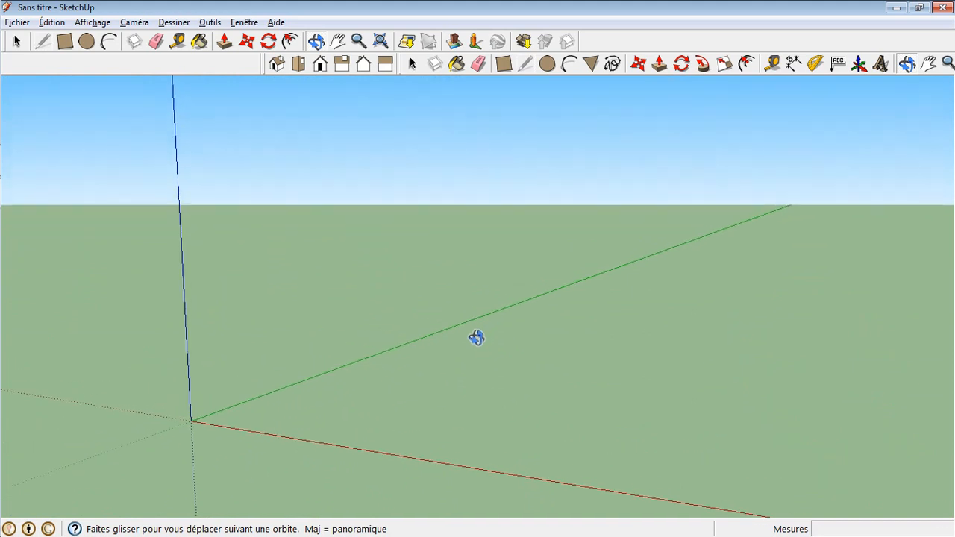
click(335, 43)
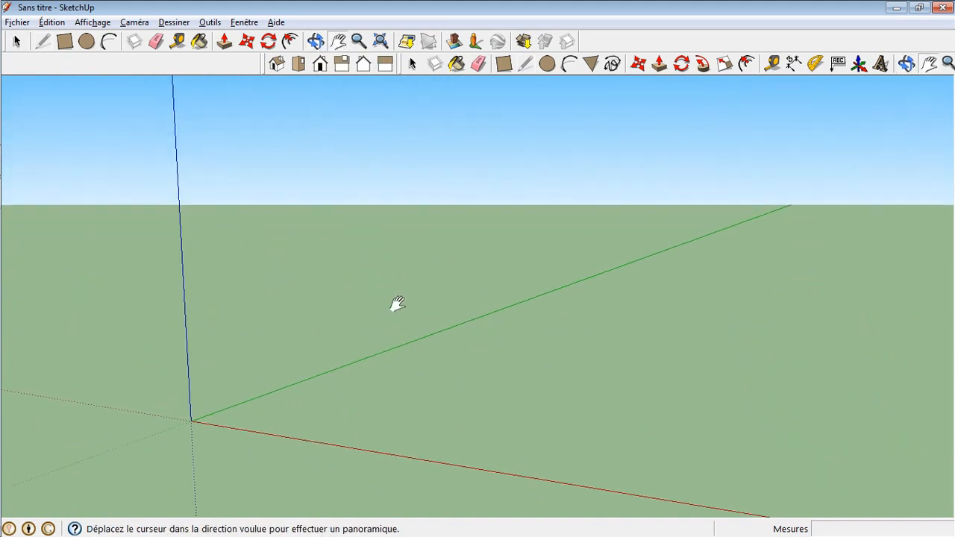
drag(527, 291, 586, 327)
drag(558, 261, 502, 252)
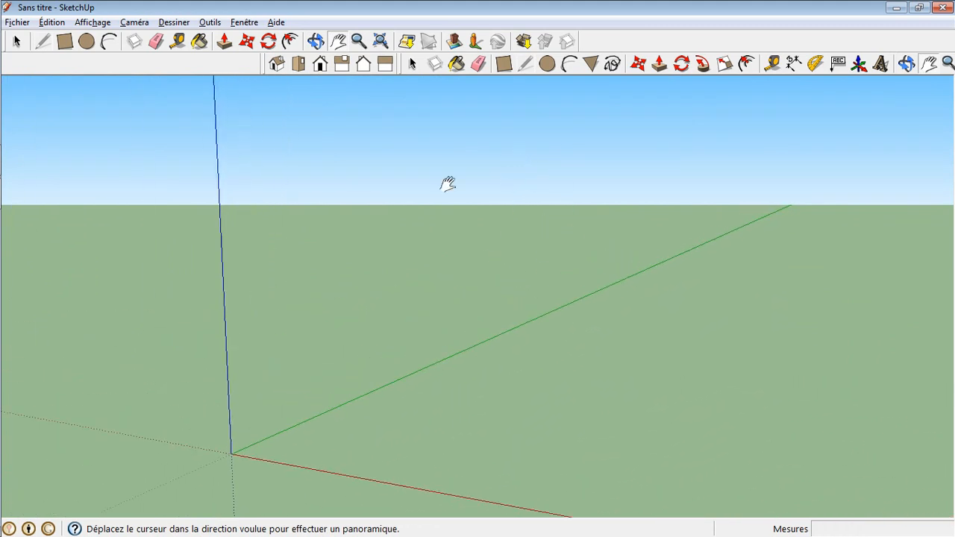
click(361, 42)
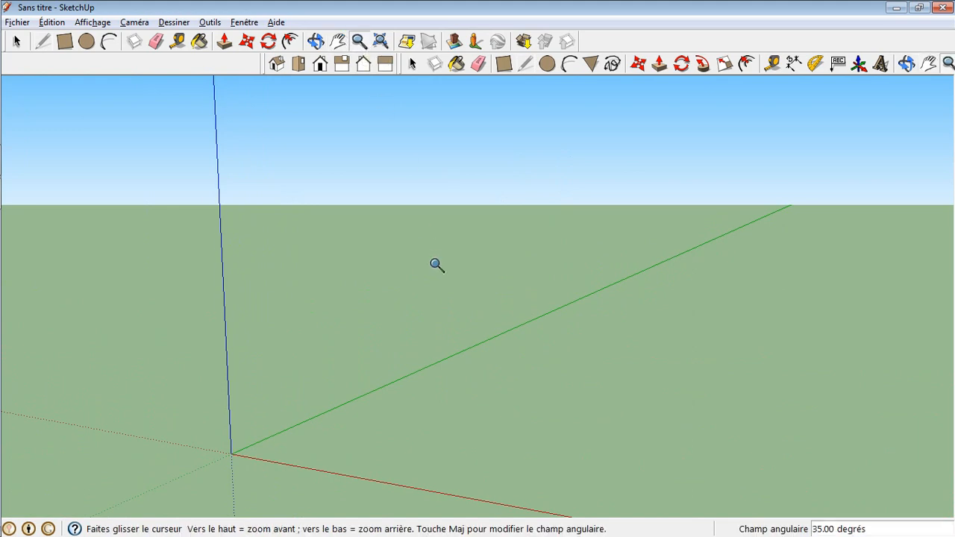
drag(436, 264, 426, 362)
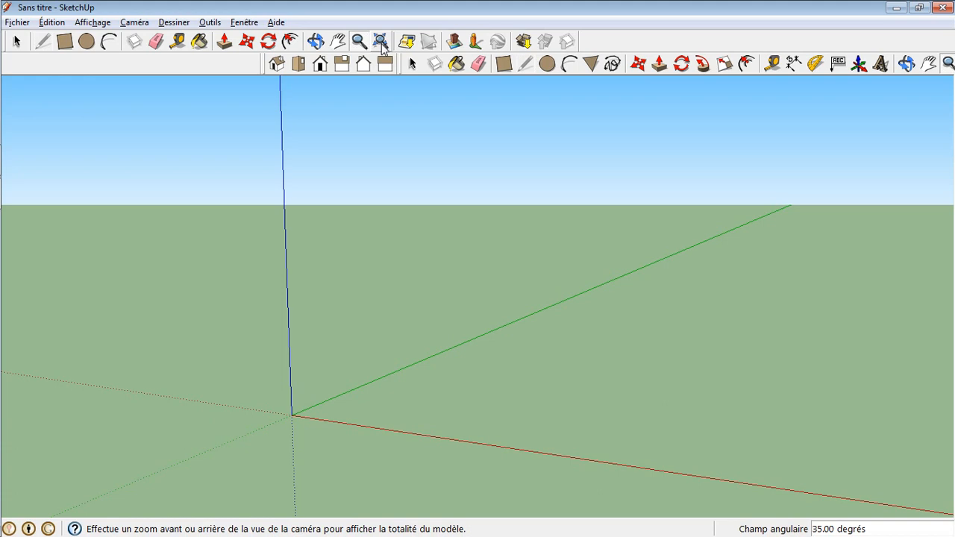
click(380, 43)
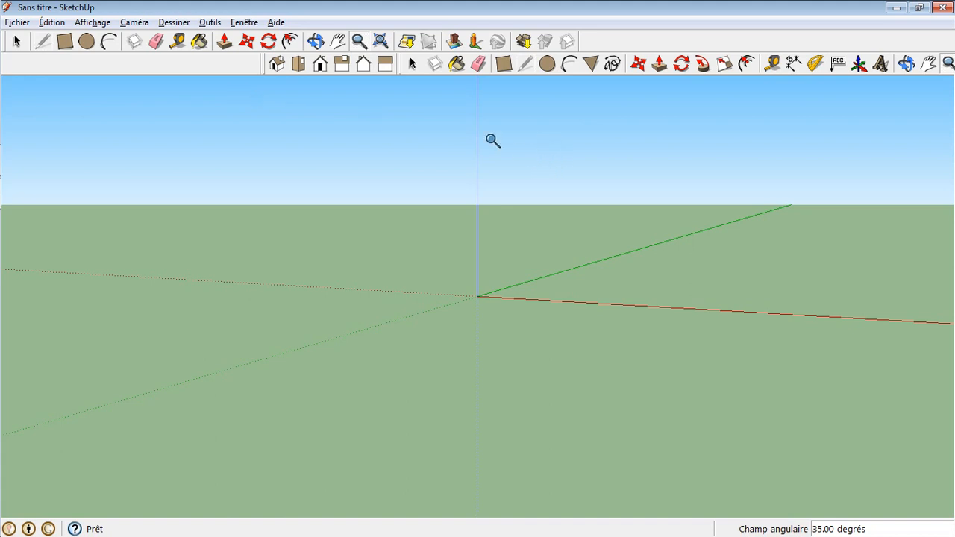
click(341, 44)
drag(631, 253, 445, 305)
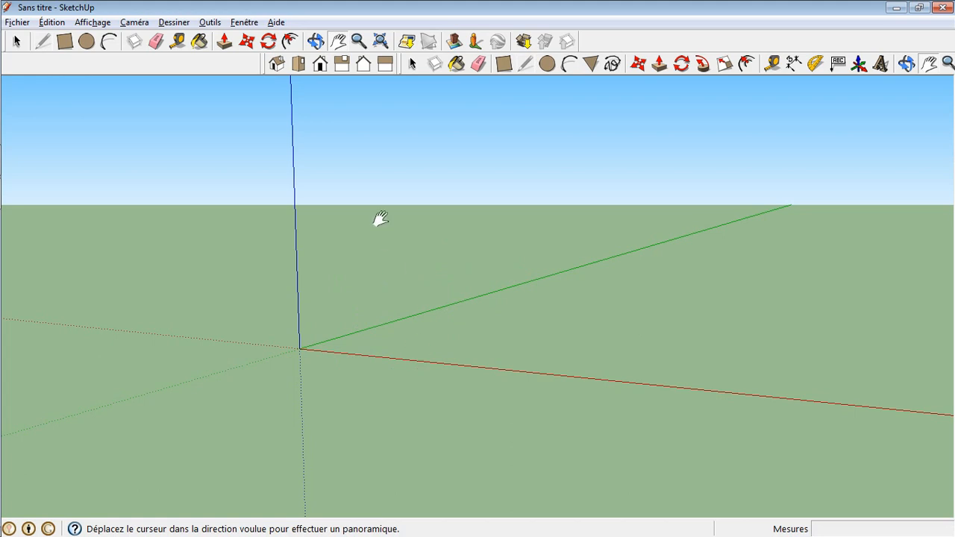
click(277, 64)
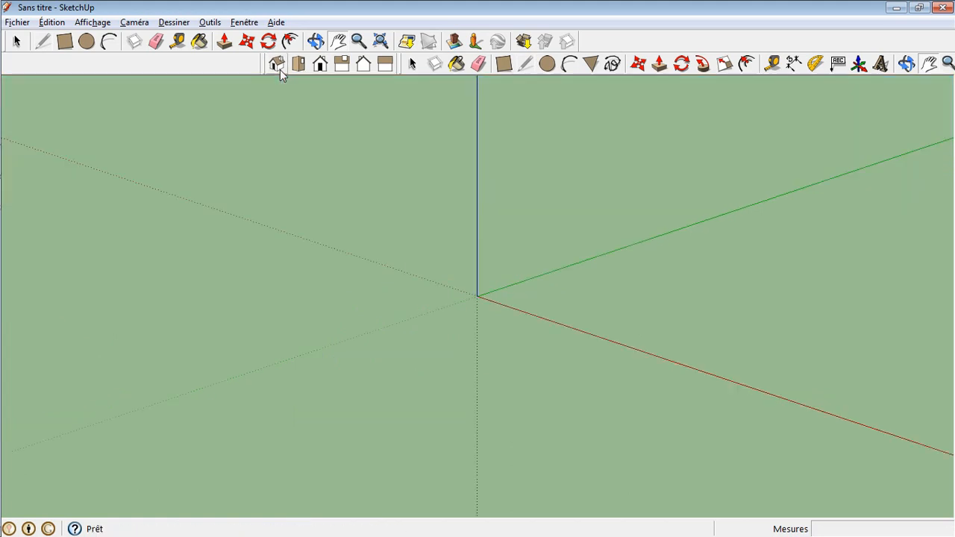
drag(441, 239, 260, 316)
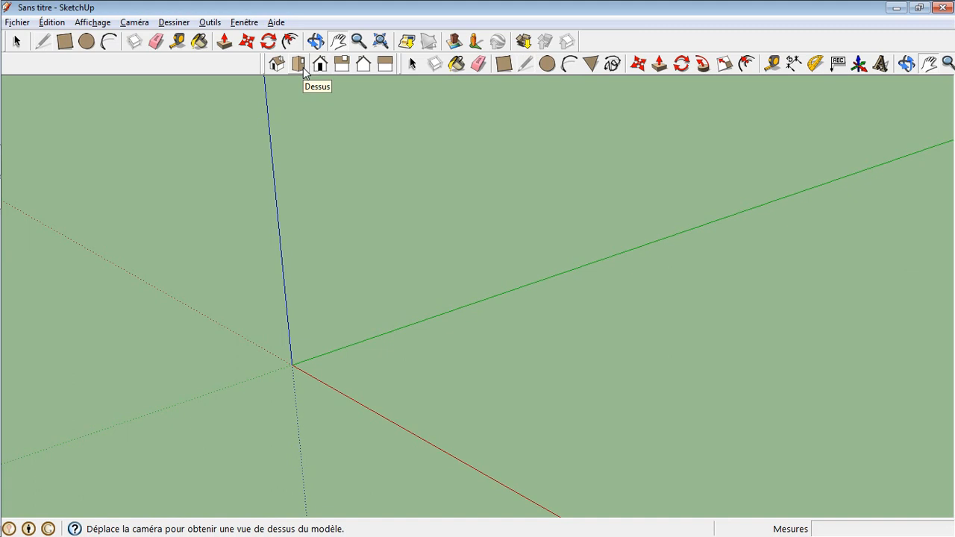
Draw a rectangle about 11.63 m by 7.72 m from the origin, along the red and green axes, in the top view.
click(299, 64)
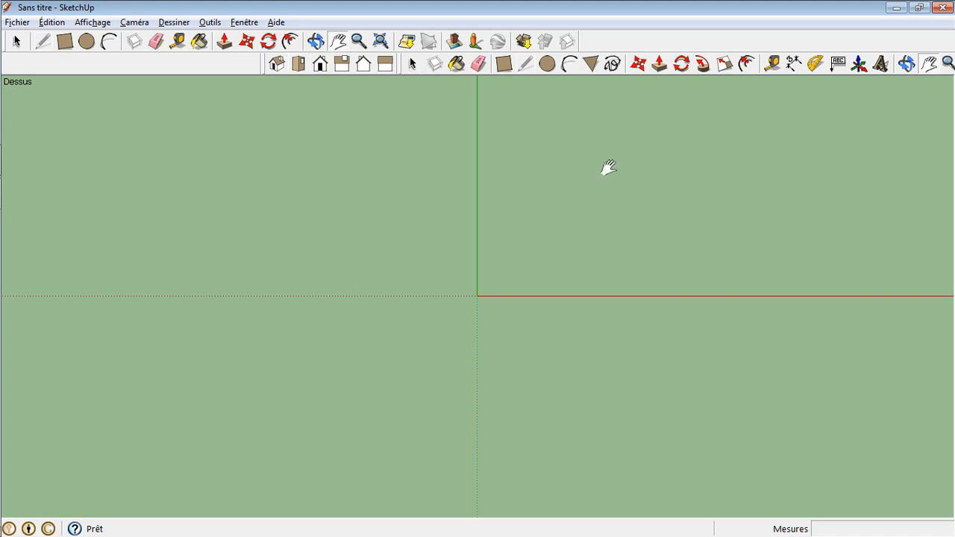
drag(608, 168, 471, 235)
drag(531, 223, 486, 224)
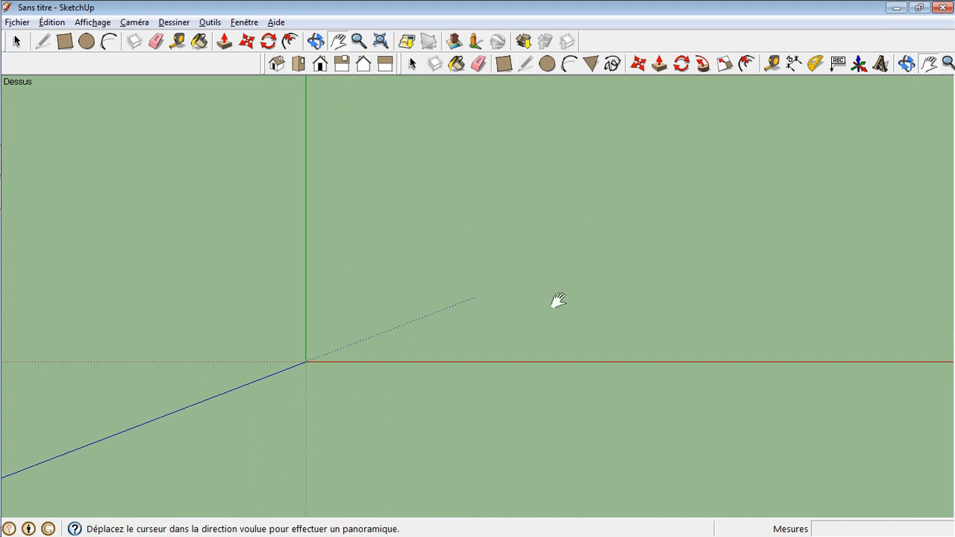
drag(556, 301, 500, 335)
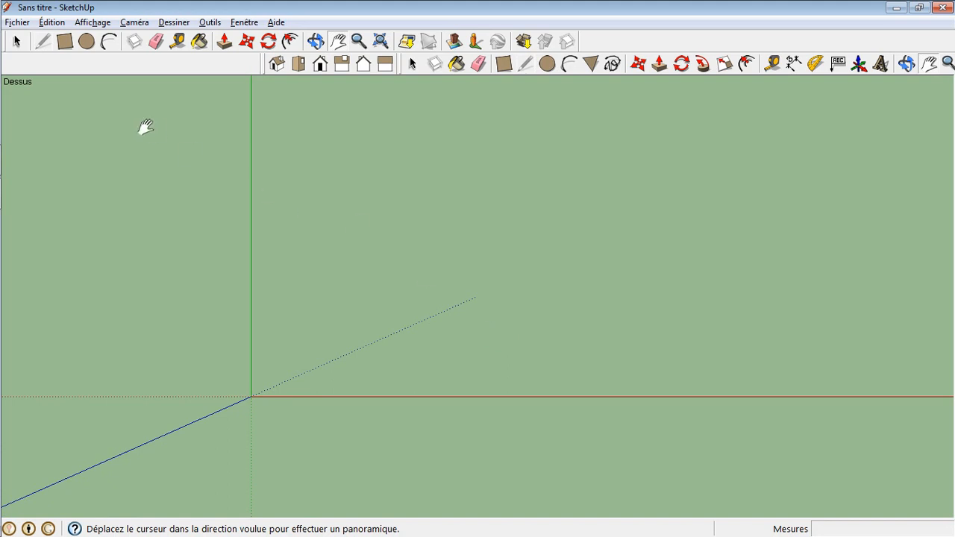
click(65, 43)
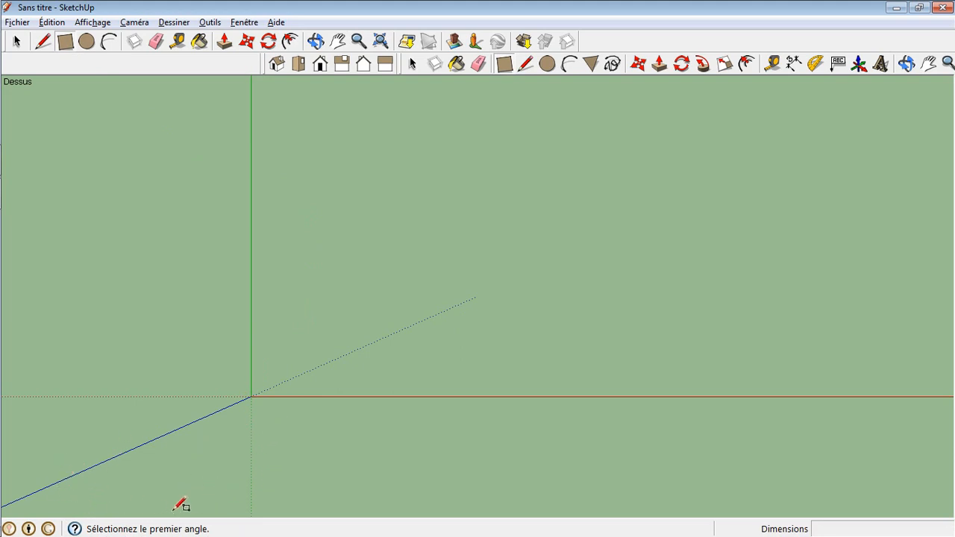
click(252, 396)
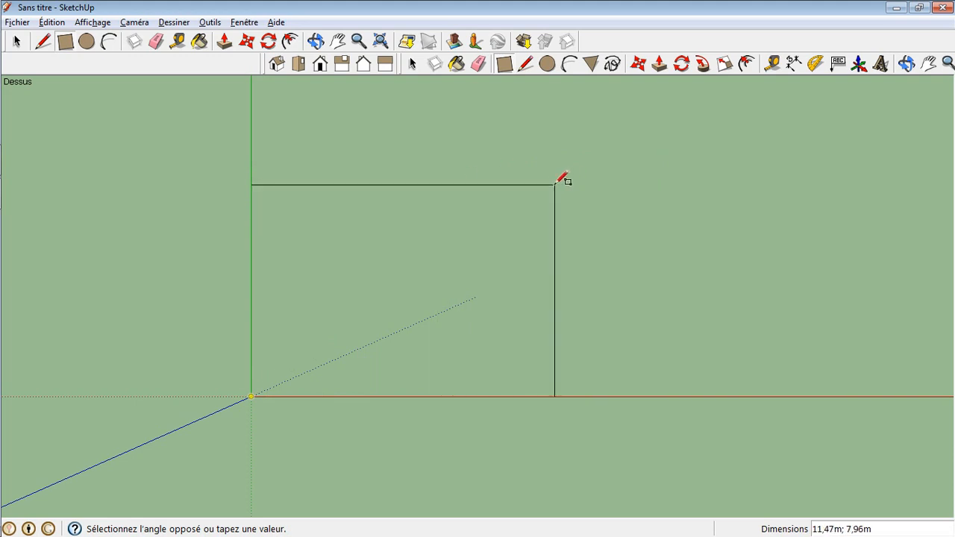
click(562, 191)
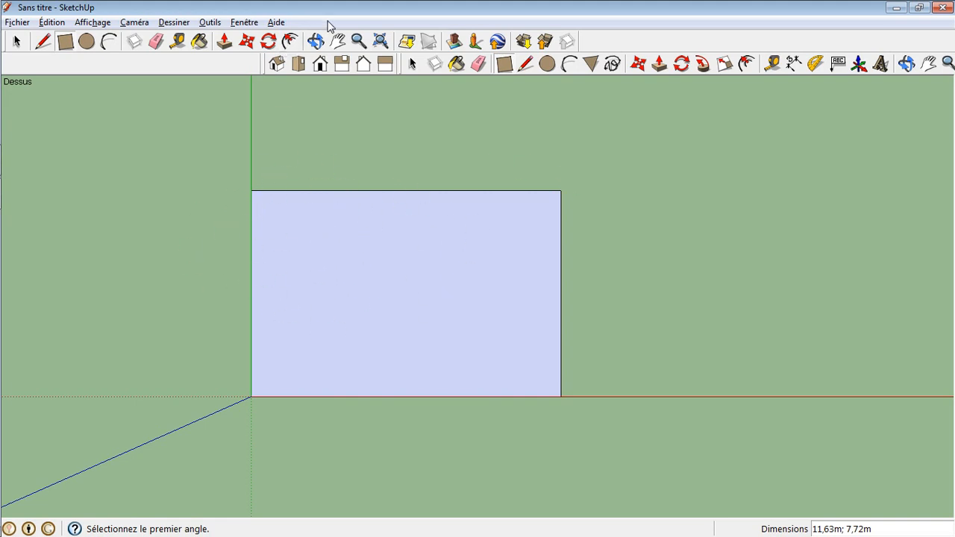
Return to the top view and undo the freehand rectangle drawn from the origin.
click(316, 41)
drag(549, 318, 495, 163)
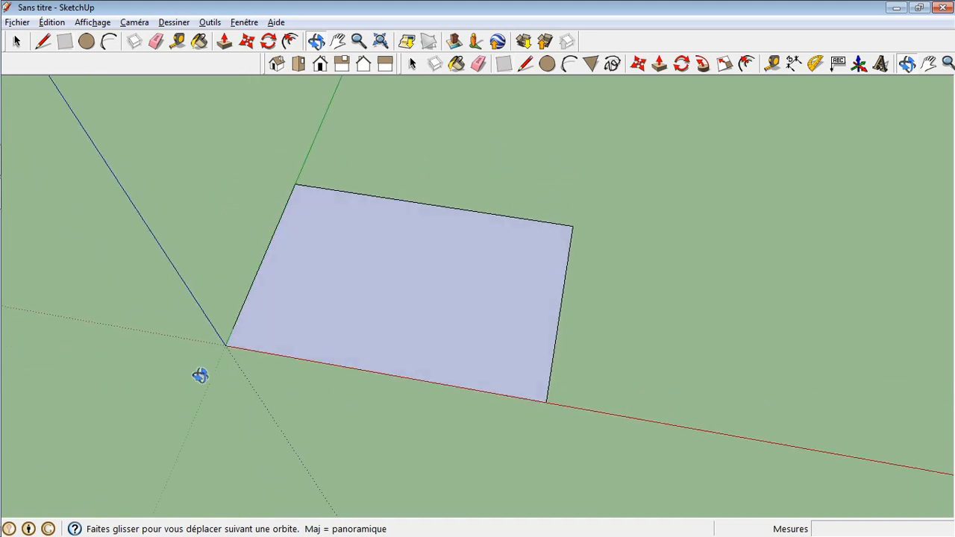
drag(392, 358, 392, 431)
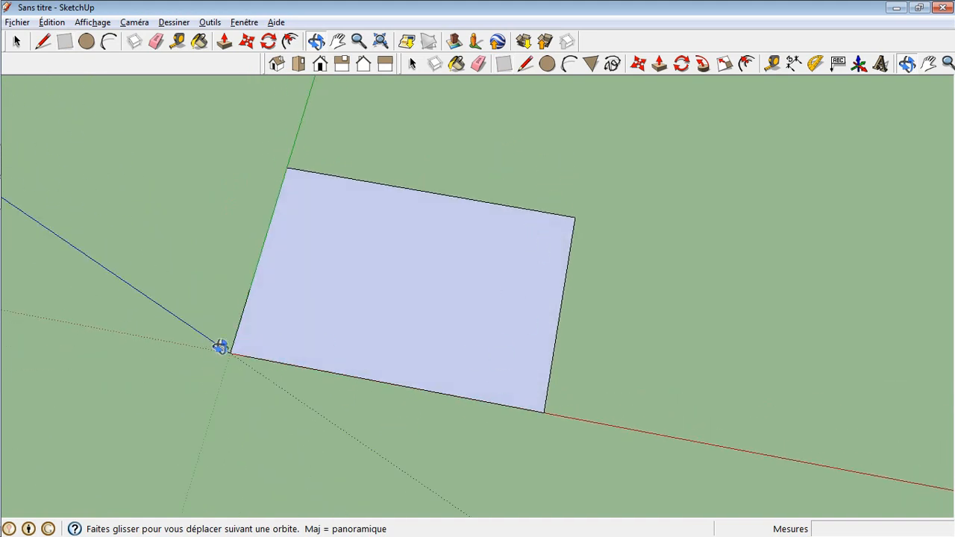
drag(458, 411, 519, 405)
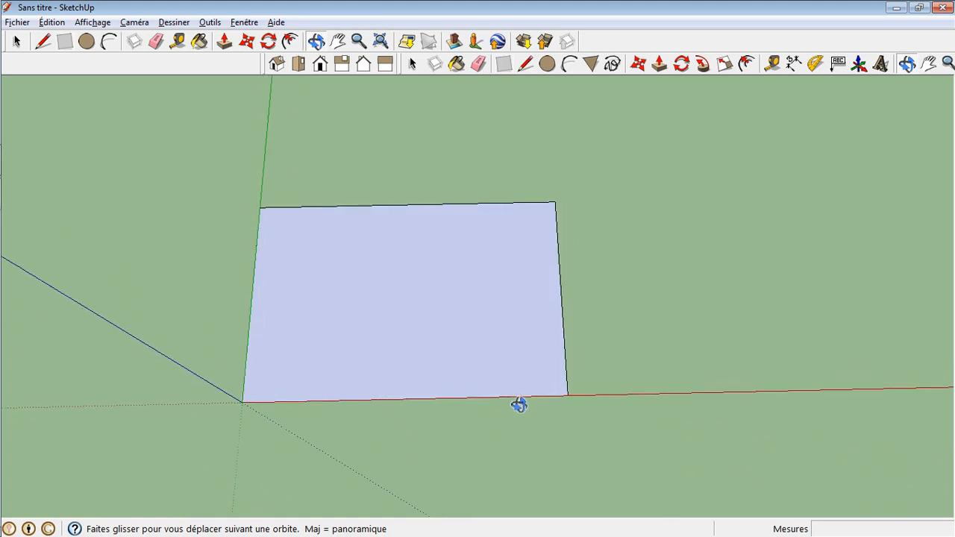
click(297, 64)
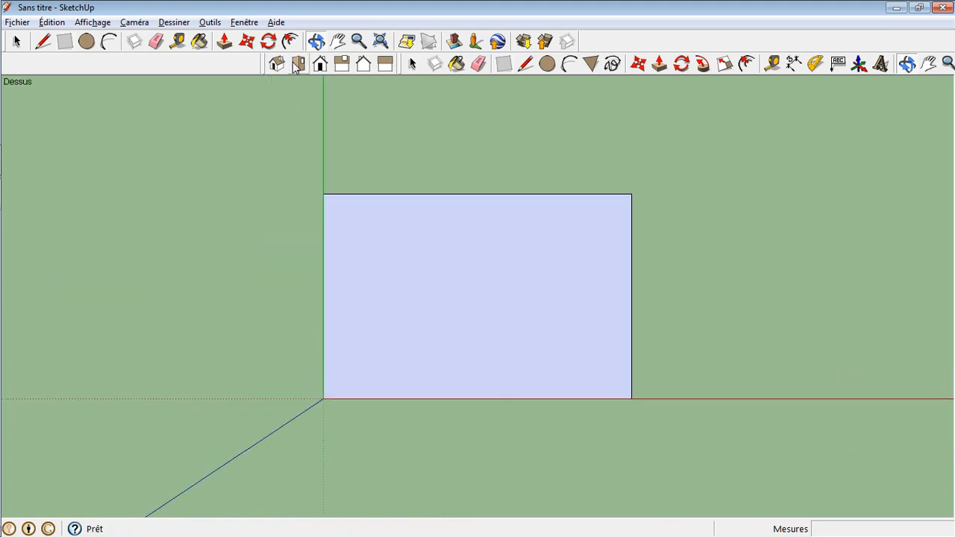
click(51, 22)
click(64, 37)
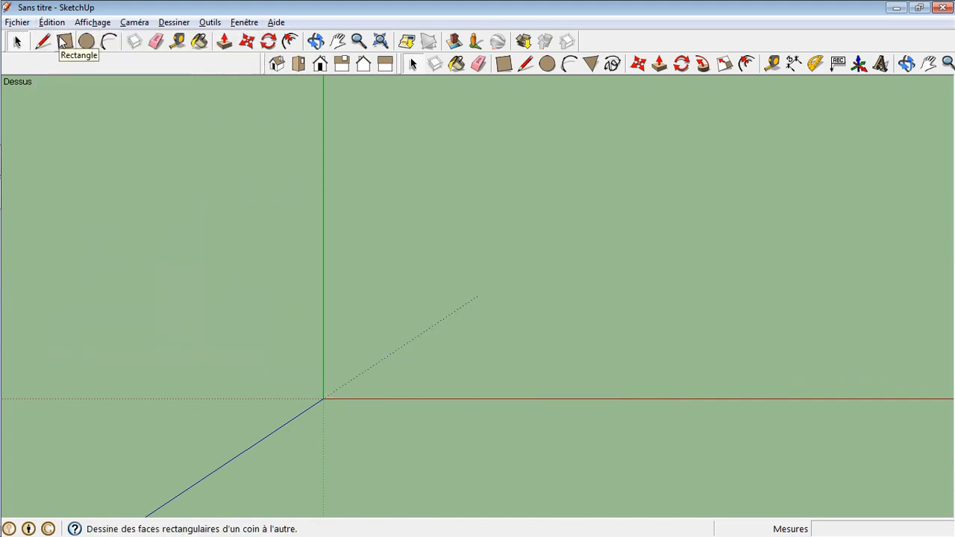
click(56, 25)
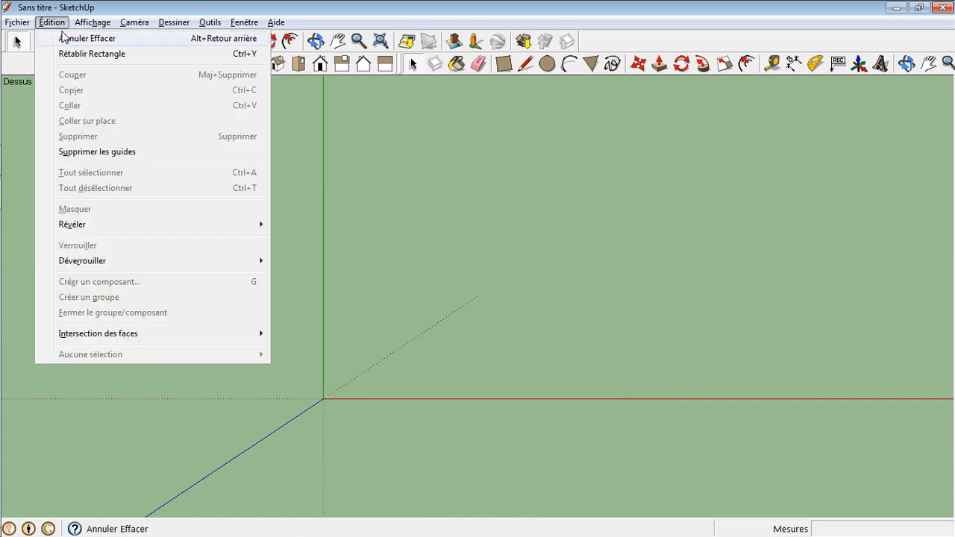
click(21, 109)
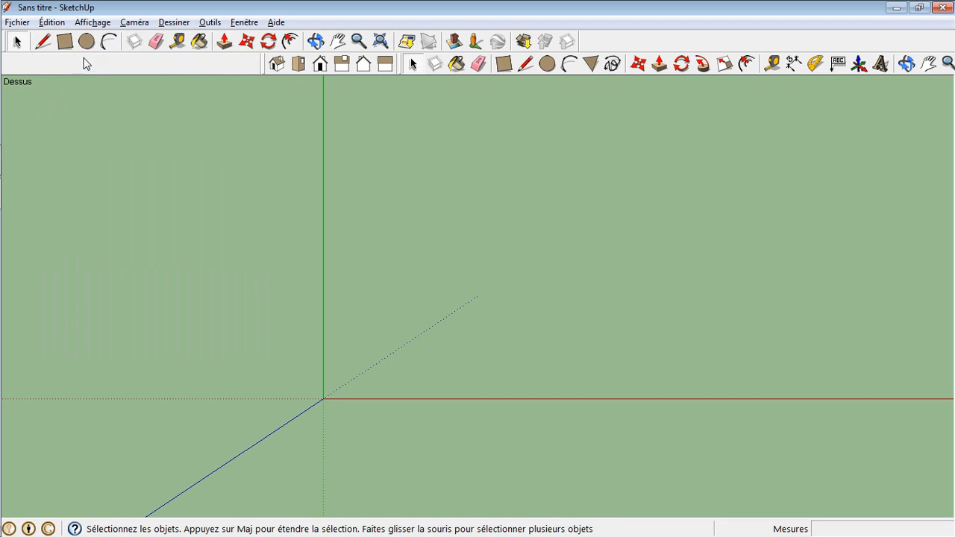
Draw a 1 m by 1 m square from the origin, along the red and green axes.
click(65, 41)
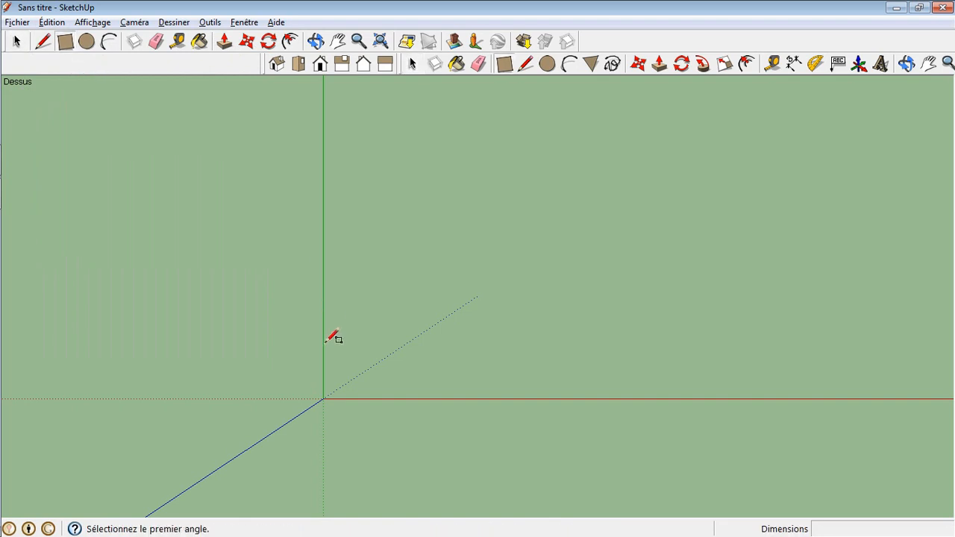
click(323, 399)
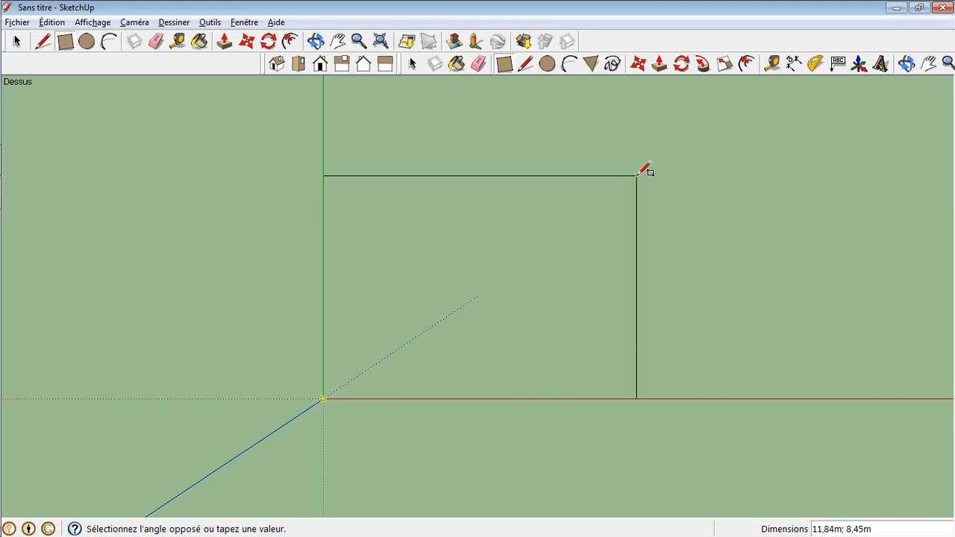
text(1M)
key(BackSpace)
text(m;1m)
key(Return)
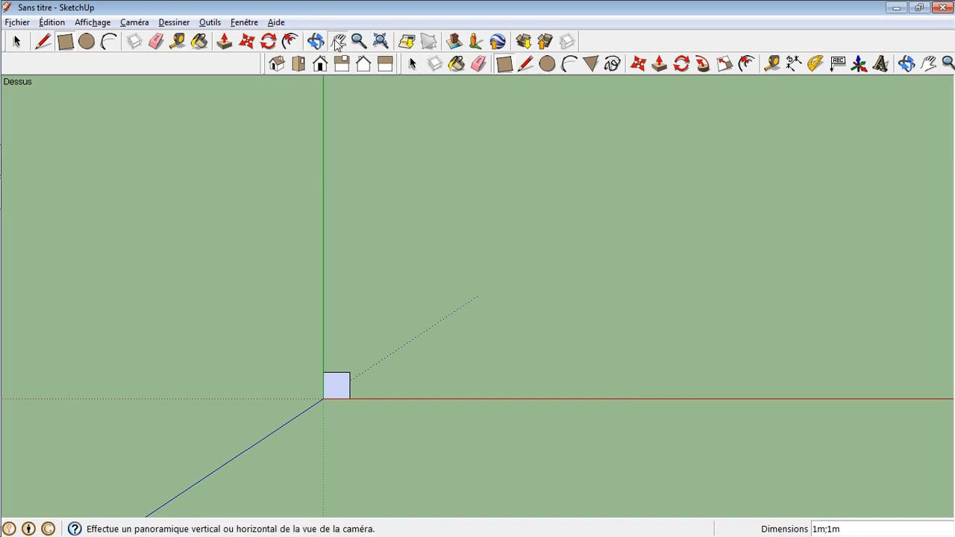
Measure the square's edges along the red and green axes with the tape measure, starting from the origin.
click(338, 42)
drag(378, 328, 449, 262)
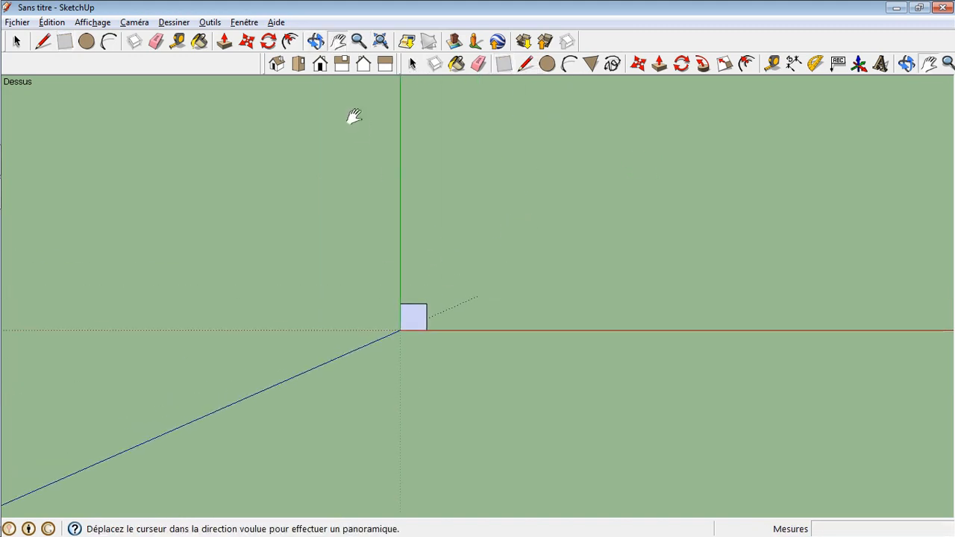
click(316, 42)
drag(424, 396, 327, 88)
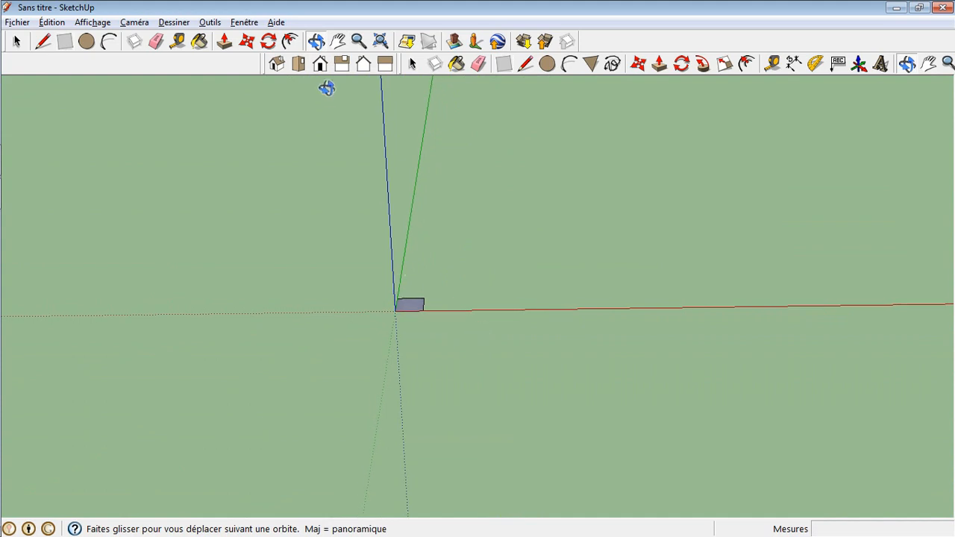
click(358, 41)
drag(443, 320, 424, 168)
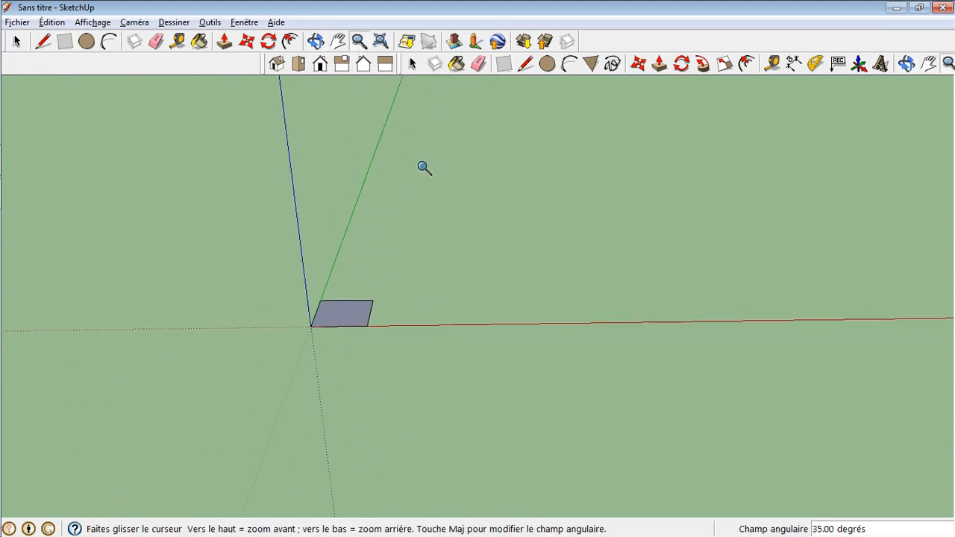
drag(388, 330, 385, 241)
drag(332, 356, 353, 264)
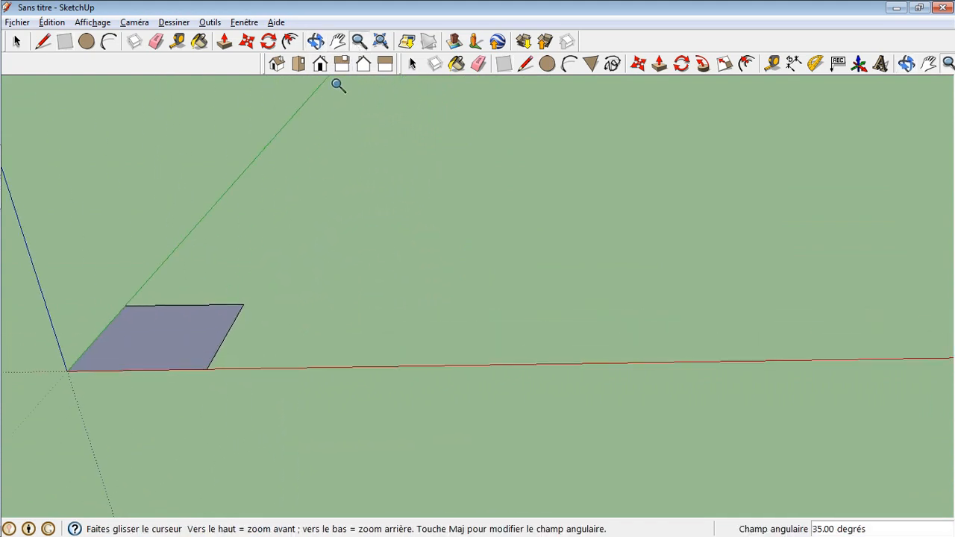
click(177, 41)
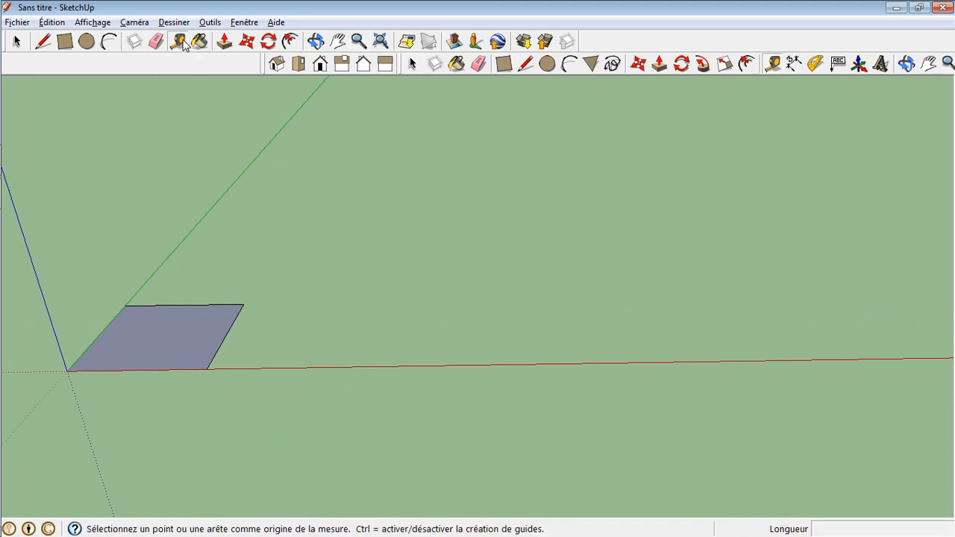
click(68, 370)
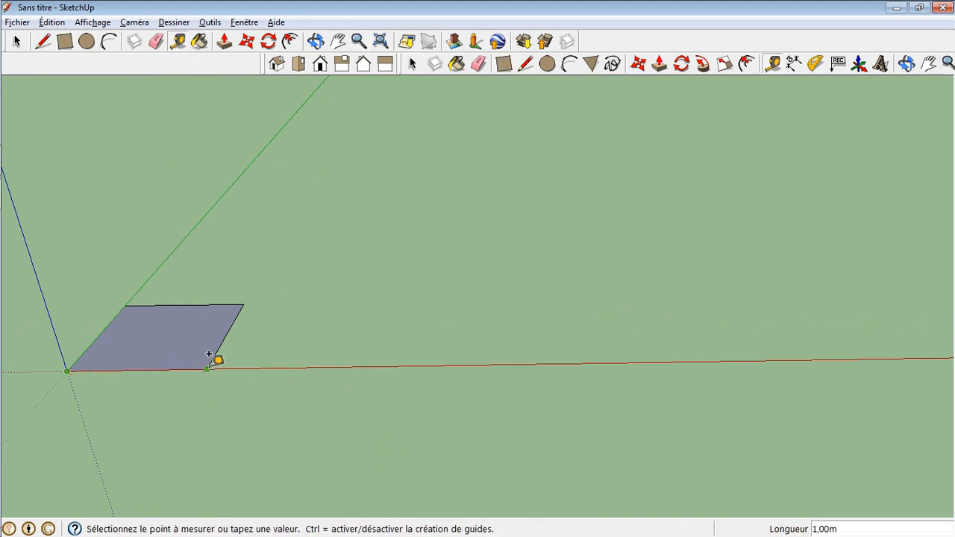
click(122, 289)
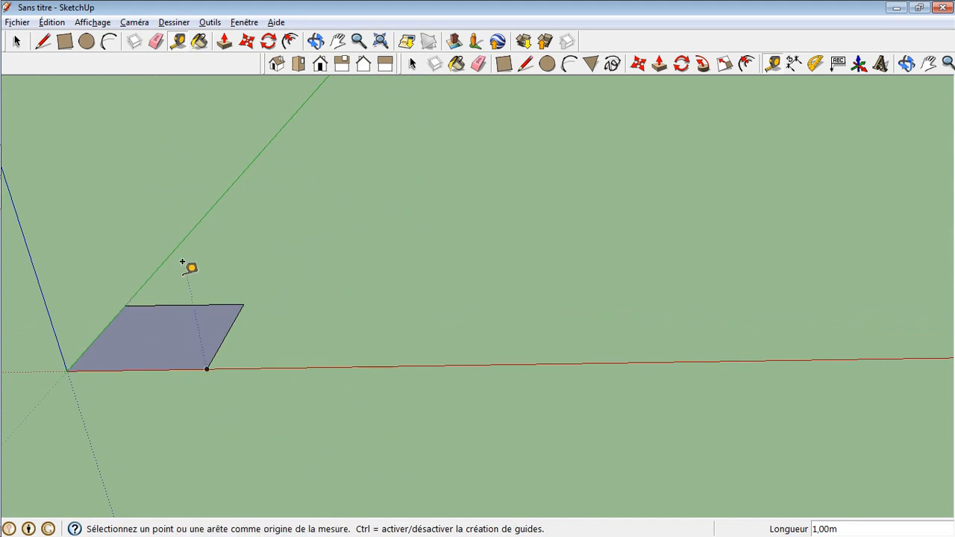
click(17, 41)
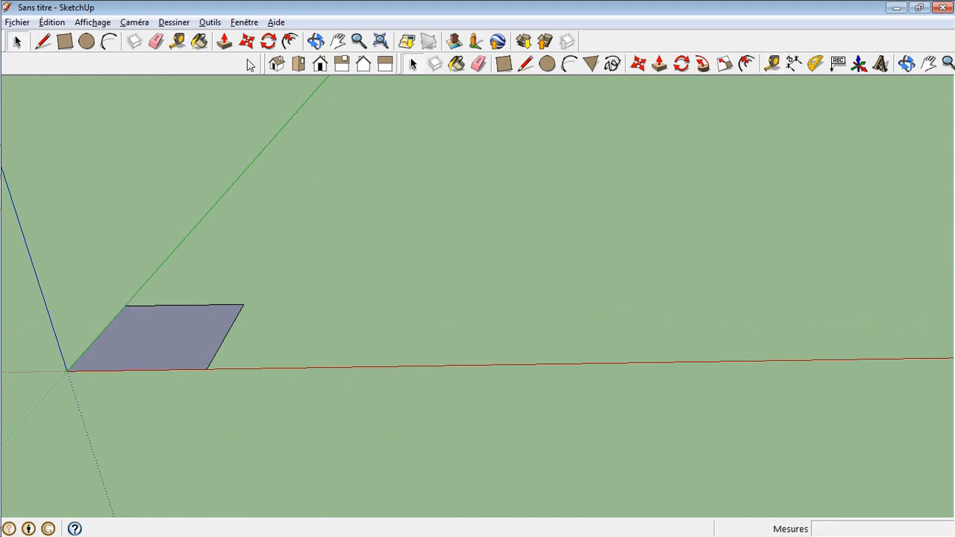
Push/Pull the square upward by 1 m into a cube.
click(338, 41)
drag(355, 280, 527, 279)
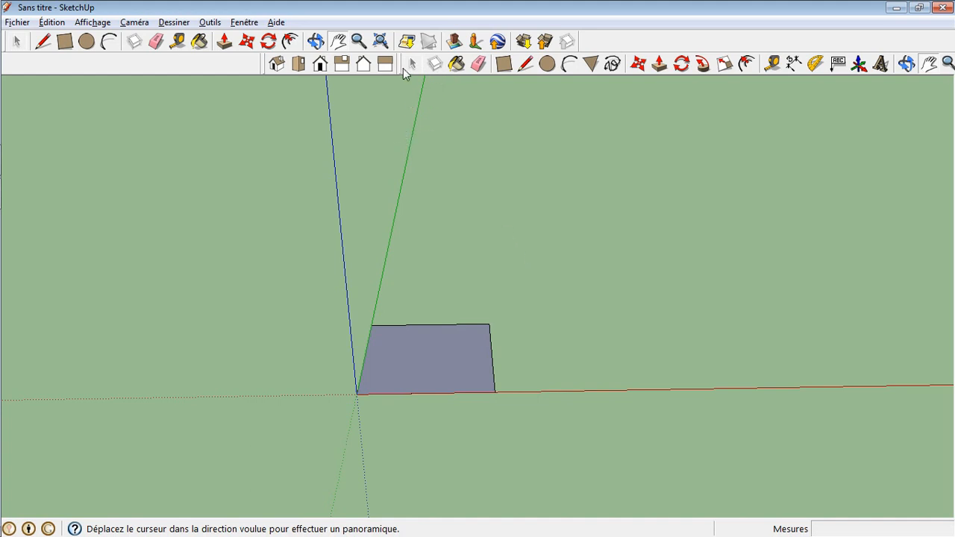
click(17, 41)
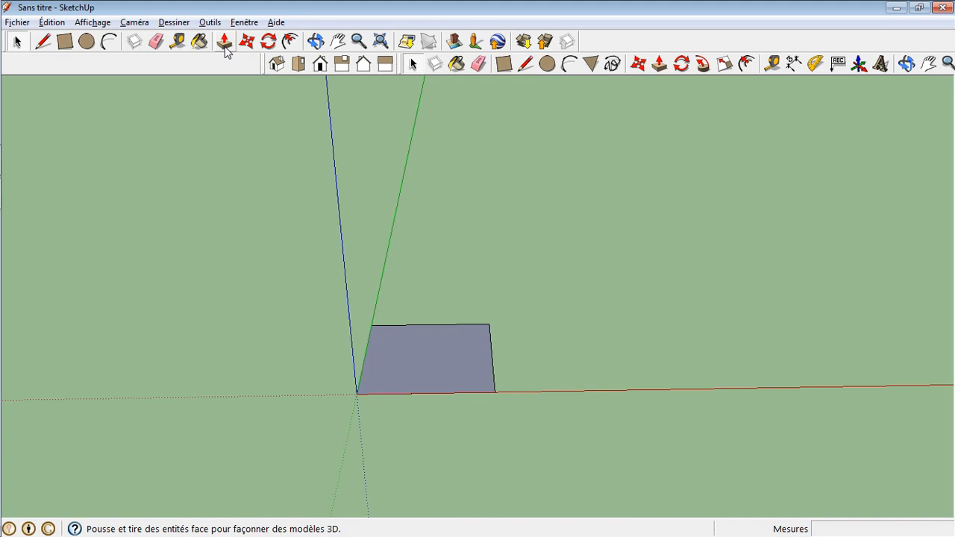
click(224, 43)
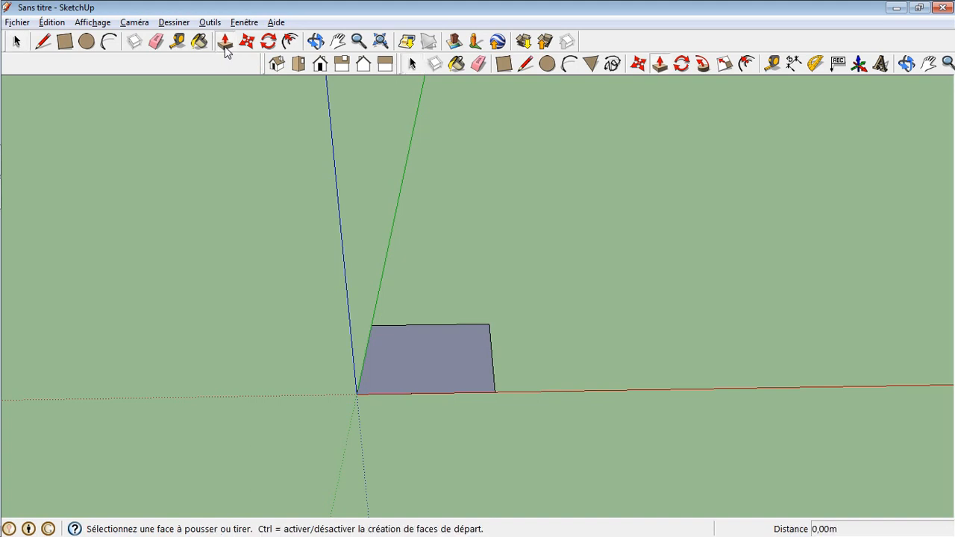
click(427, 348)
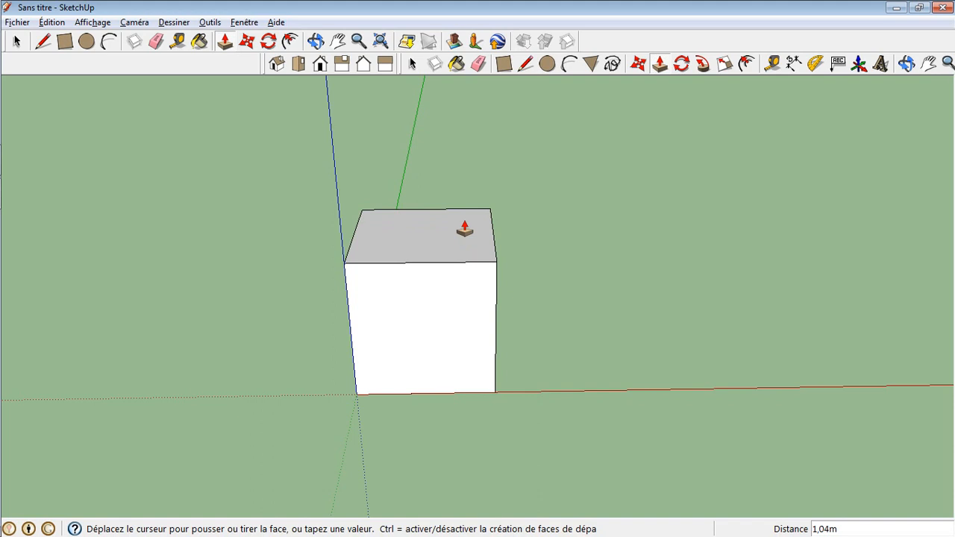
text(1m)
key(Return)
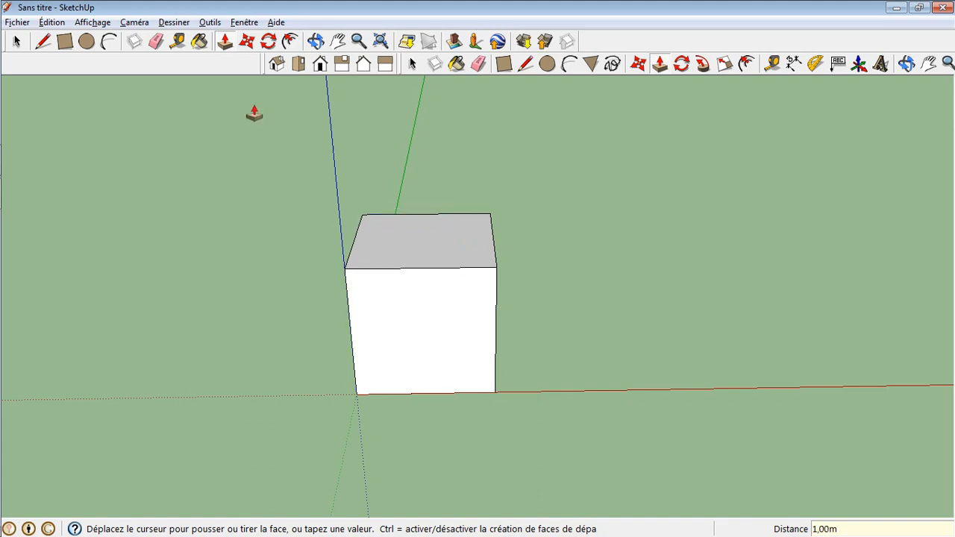
click(17, 42)
click(18, 42)
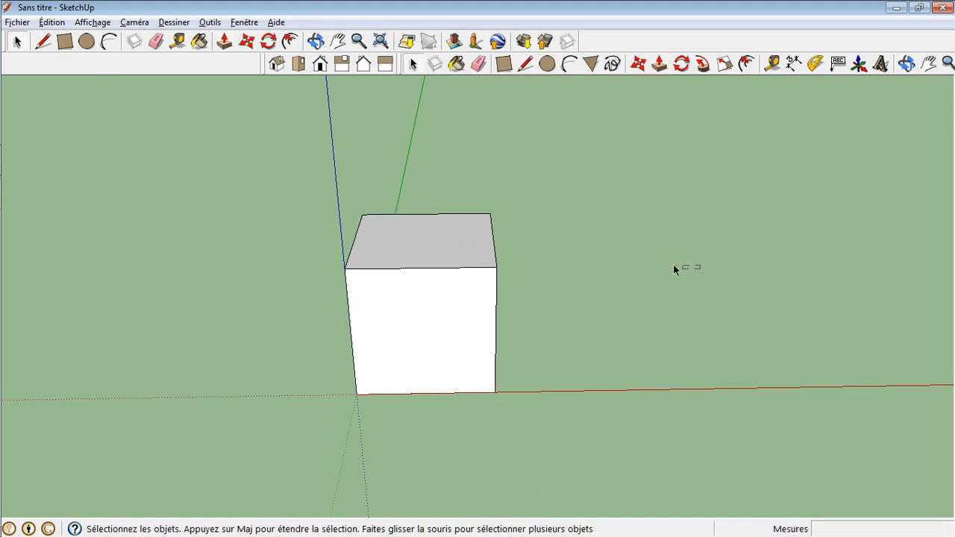
Measure the cube's near vertical edge between its base corner and its top corner with the tape measure.
click(316, 41)
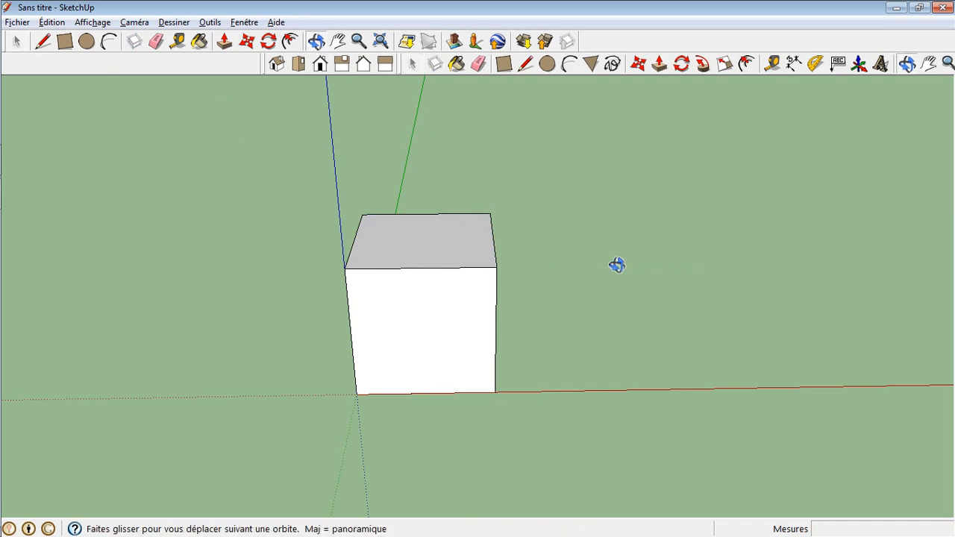
drag(617, 265, 422, 267)
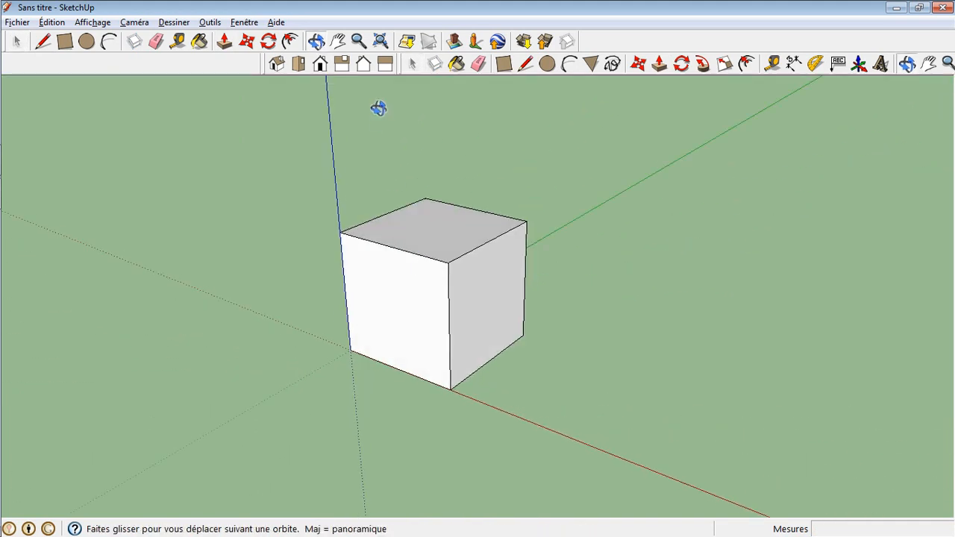
click(177, 41)
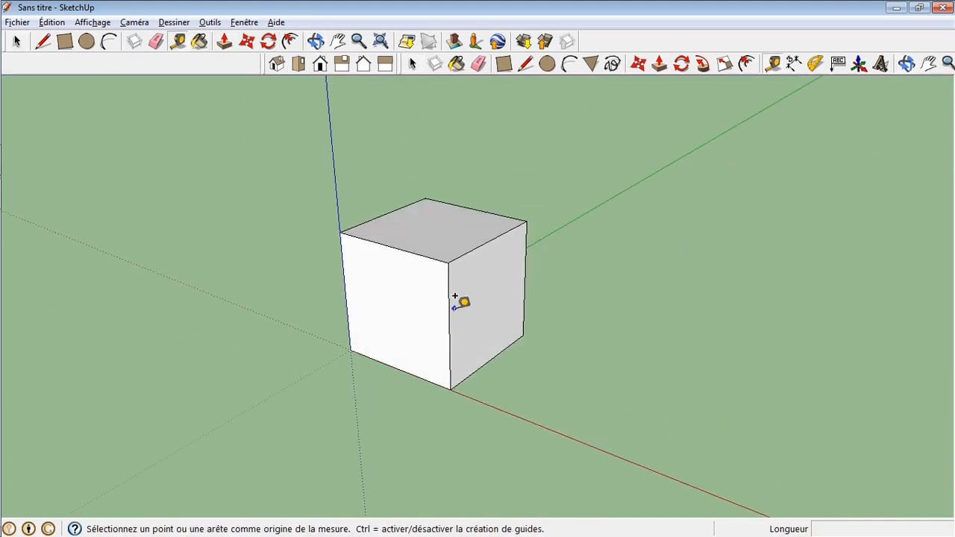
click(453, 379)
click(448, 254)
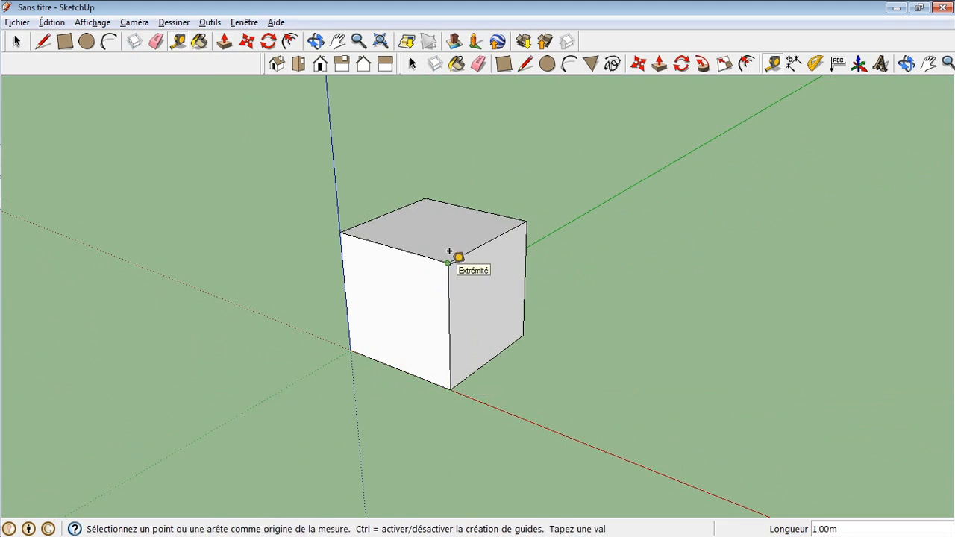
click(449, 252)
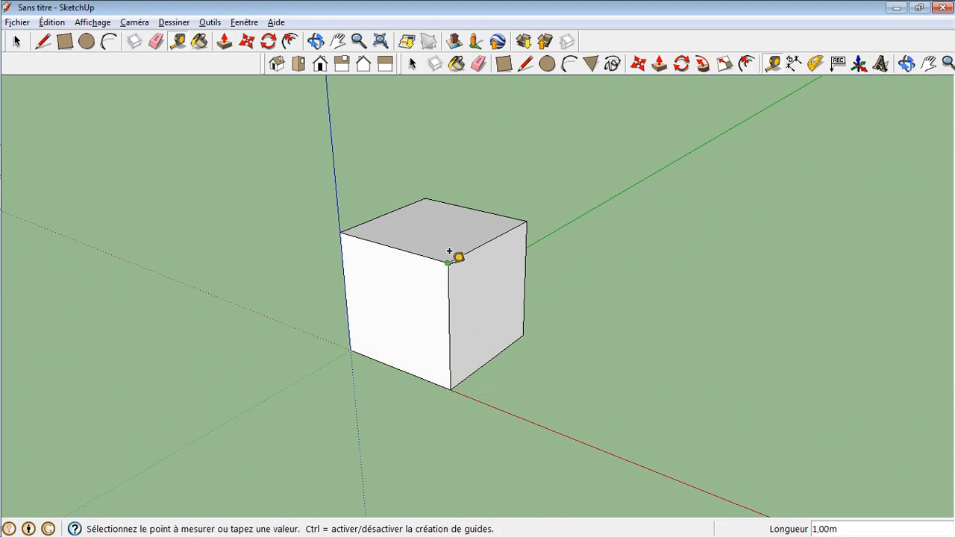
click(454, 371)
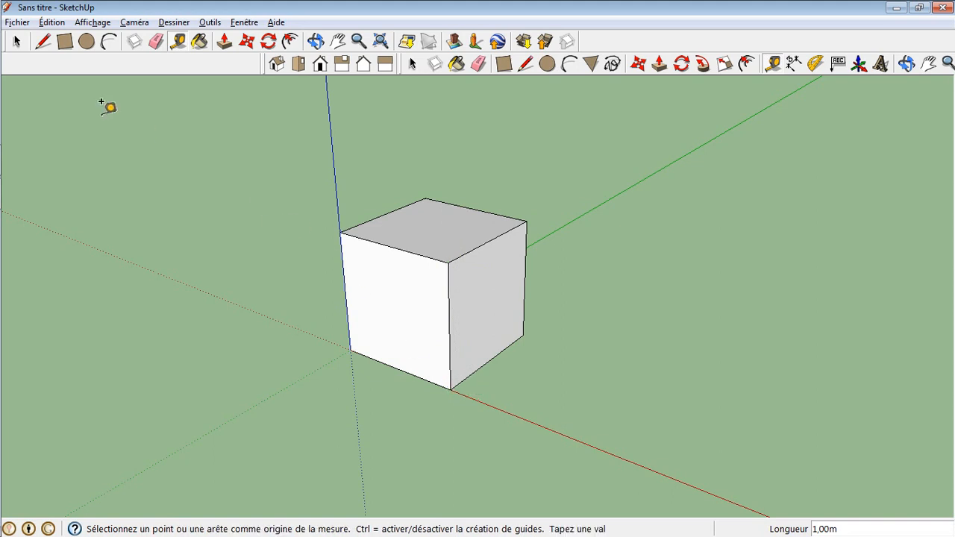
click(16, 42)
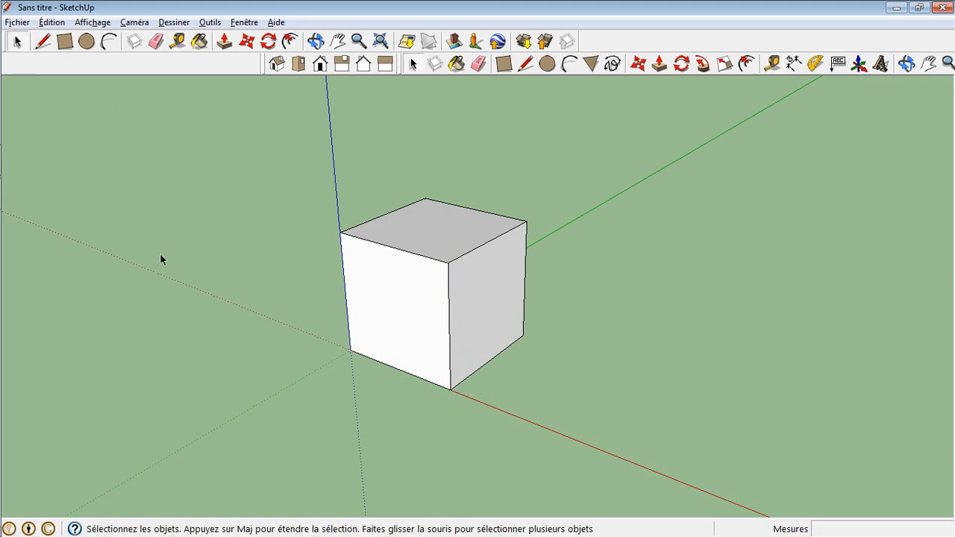
Display the cube in the front view, looking straight at its face along the red axis.
click(316, 41)
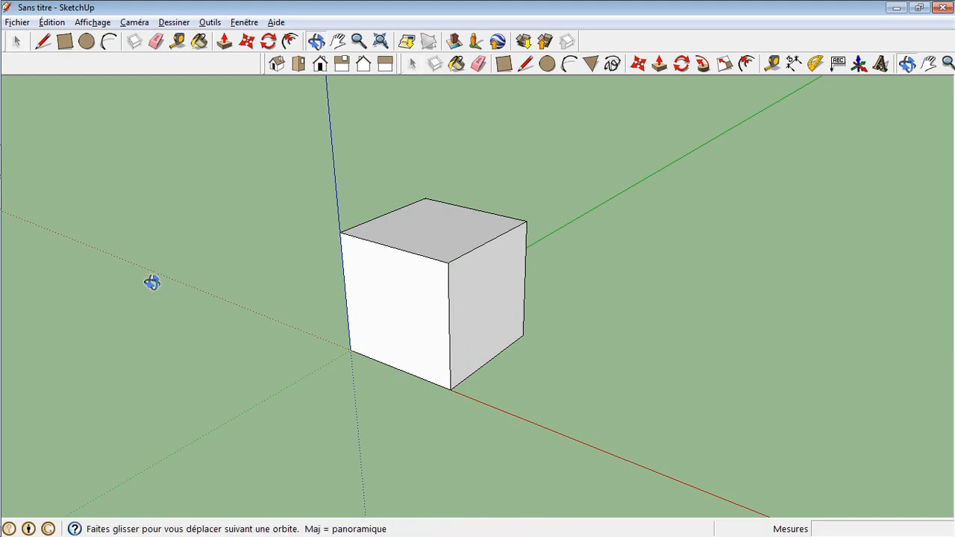
drag(149, 282, 295, 311)
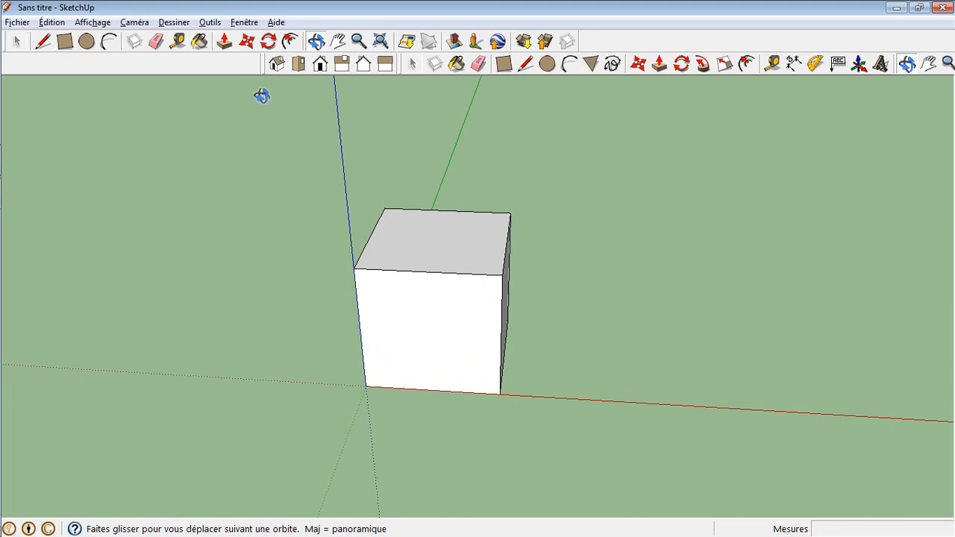
click(319, 66)
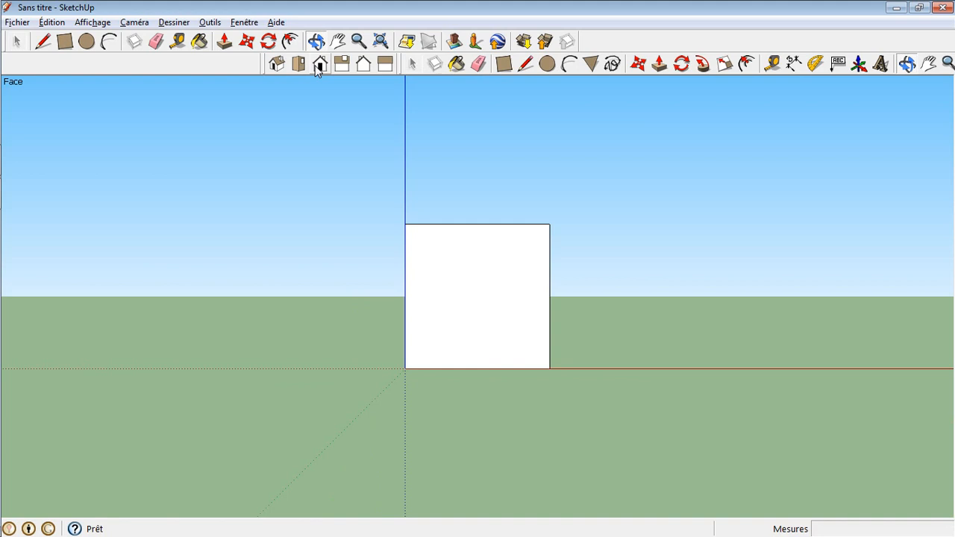
click(19, 45)
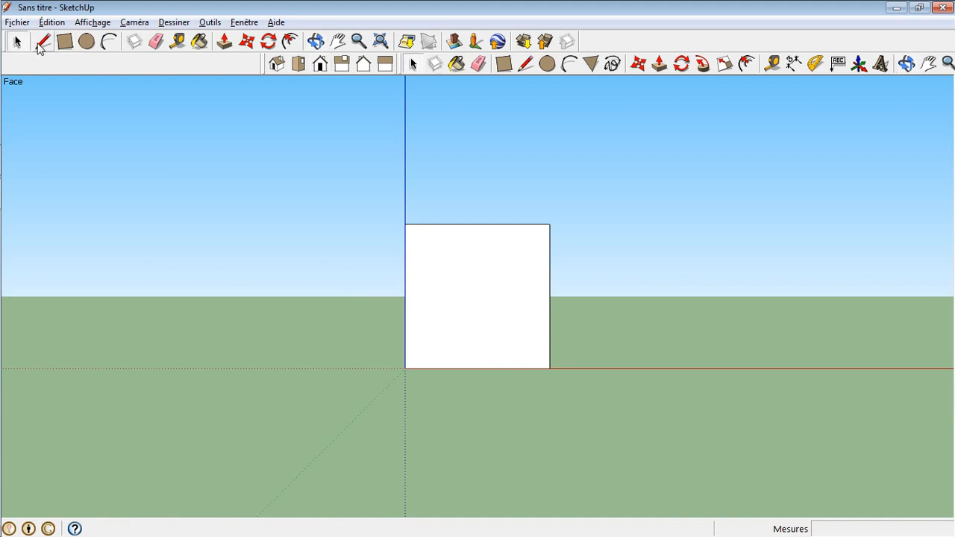
Draw both corner-to-corner diagonals on the cube's front face with the Line tool.
click(43, 43)
click(405, 224)
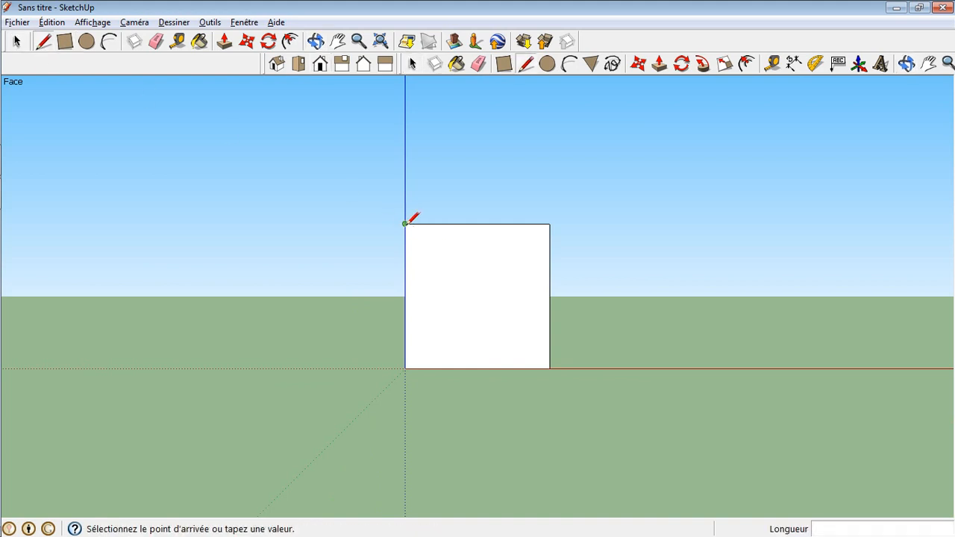
click(550, 369)
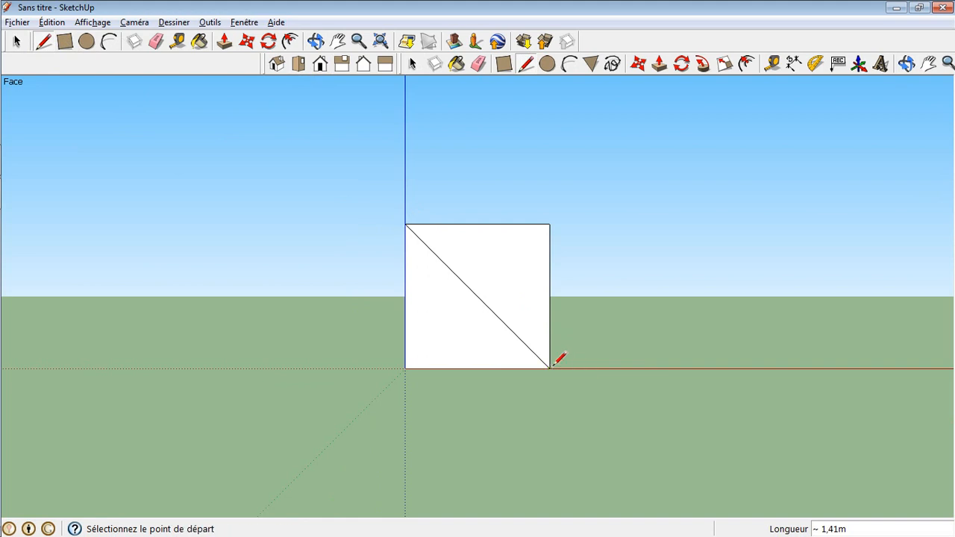
click(553, 220)
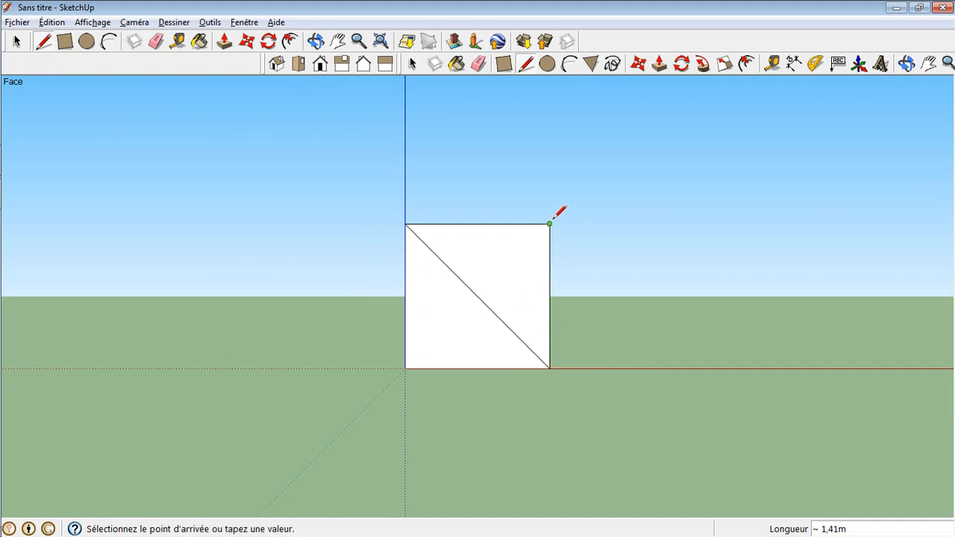
click(406, 369)
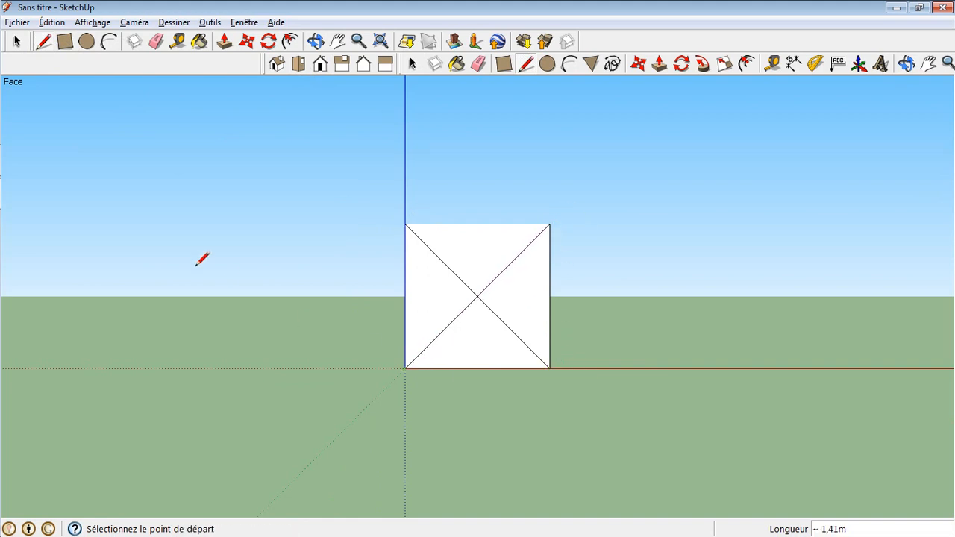
Draw a circle with a 0,25 m radius centred on the intersection of the front face's diagonals.
click(86, 41)
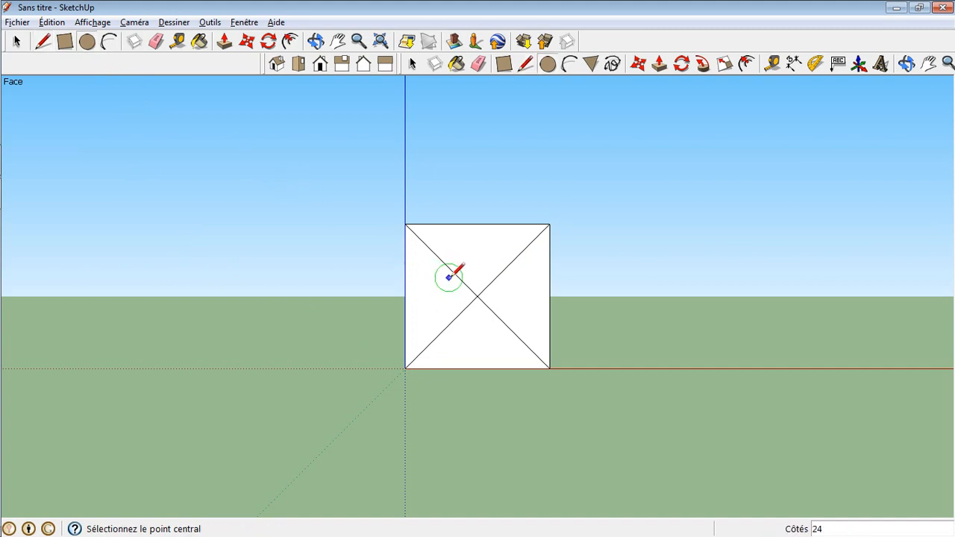
click(478, 296)
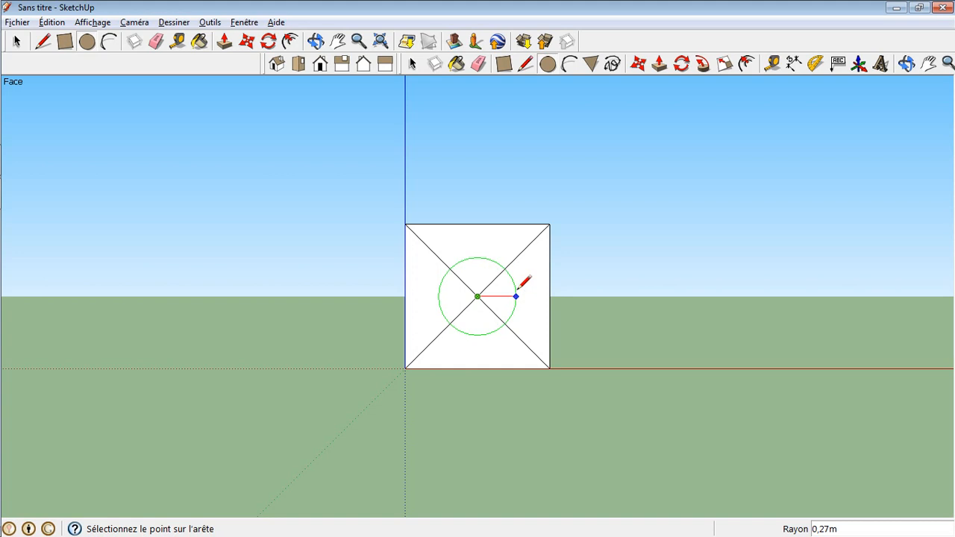
text(0,25mù)
key(BackSpace)
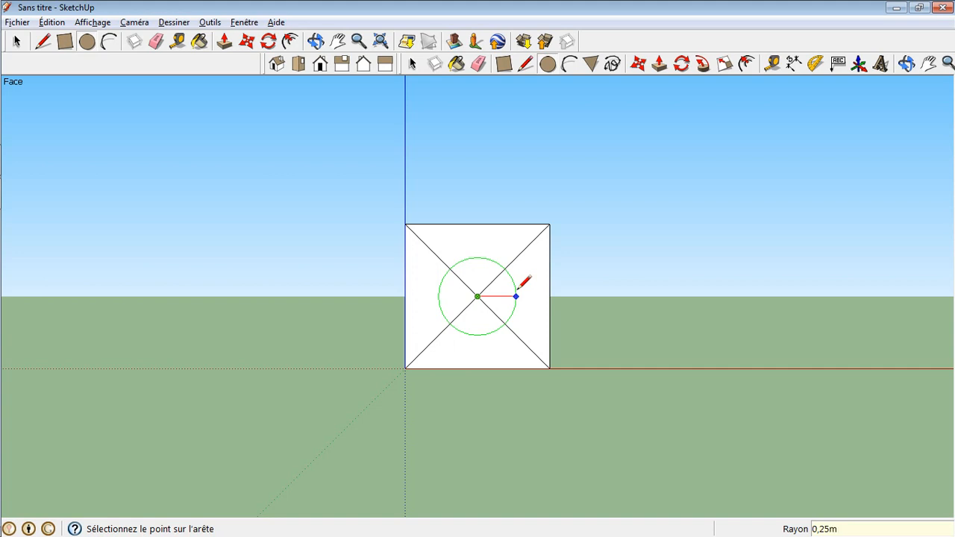
key(Return)
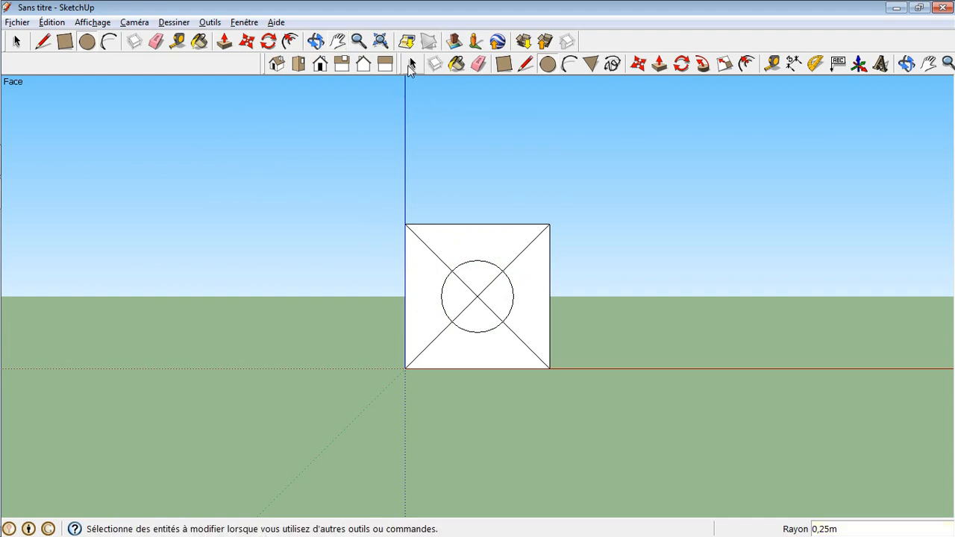
Erase all segments of the two diagonals inside and outside the circle, keeping only the circle on the front face.
click(321, 42)
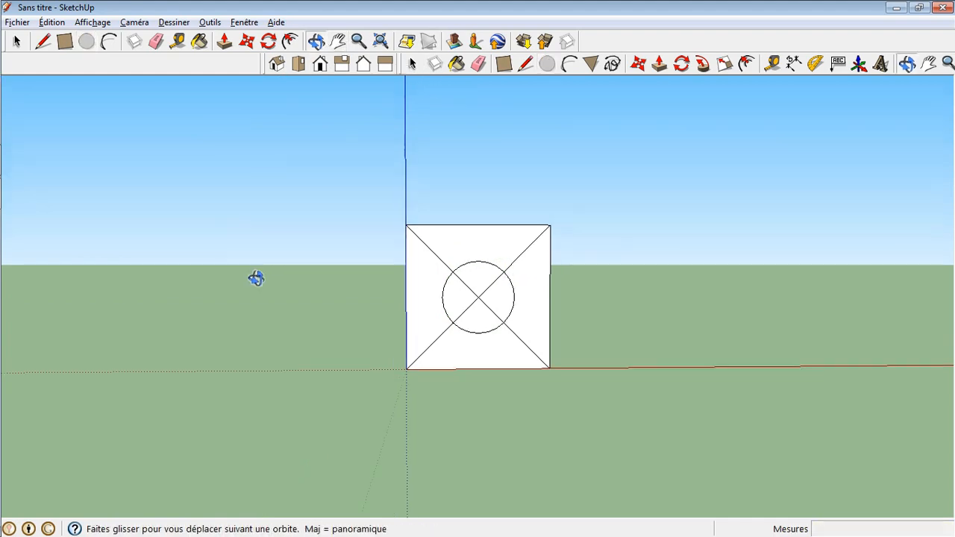
drag(254, 277, 252, 316)
click(16, 41)
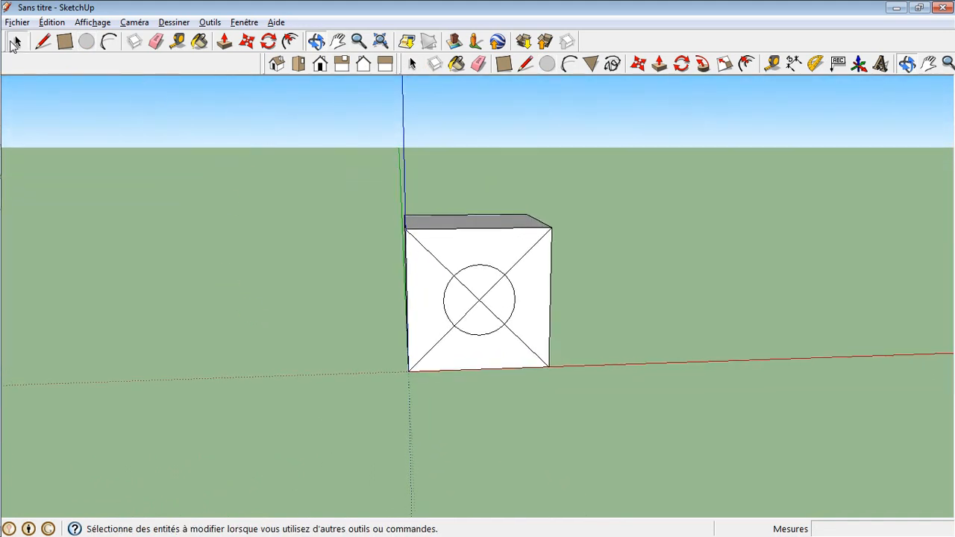
click(428, 254)
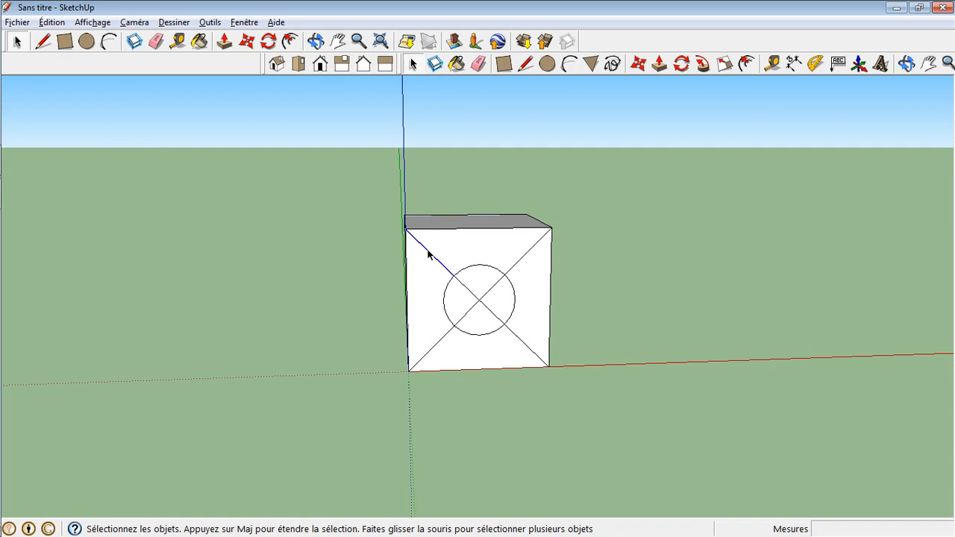
click(156, 42)
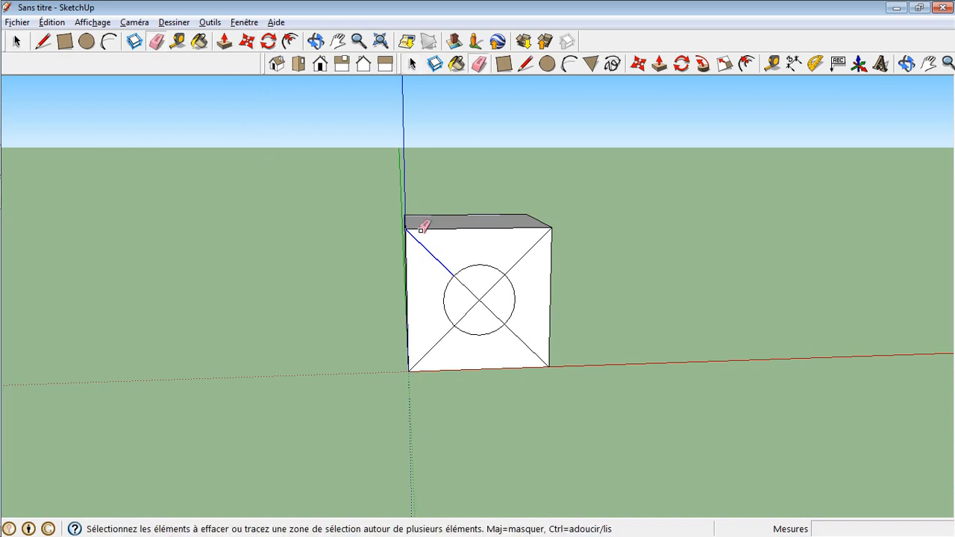
click(435, 254)
click(524, 255)
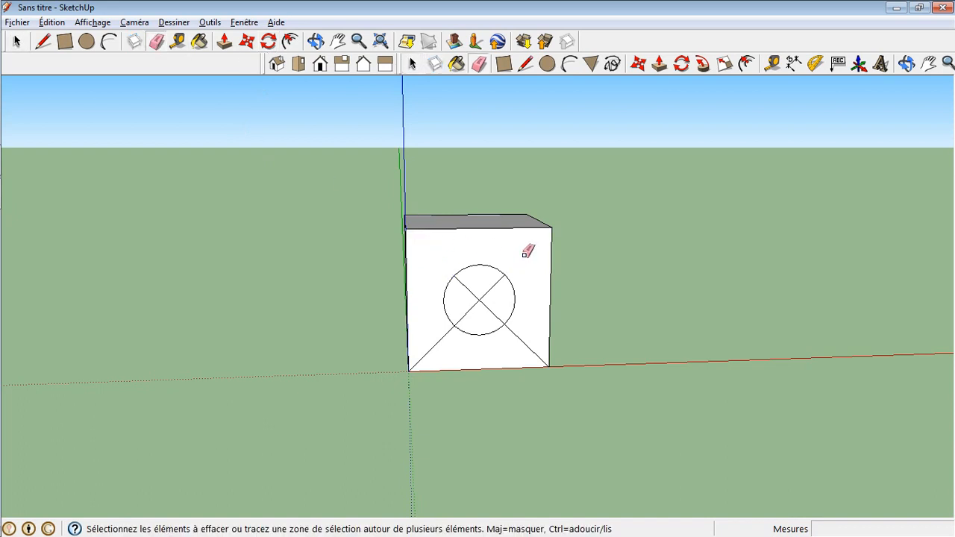
click(494, 285)
click(468, 291)
click(485, 306)
click(476, 305)
click(441, 338)
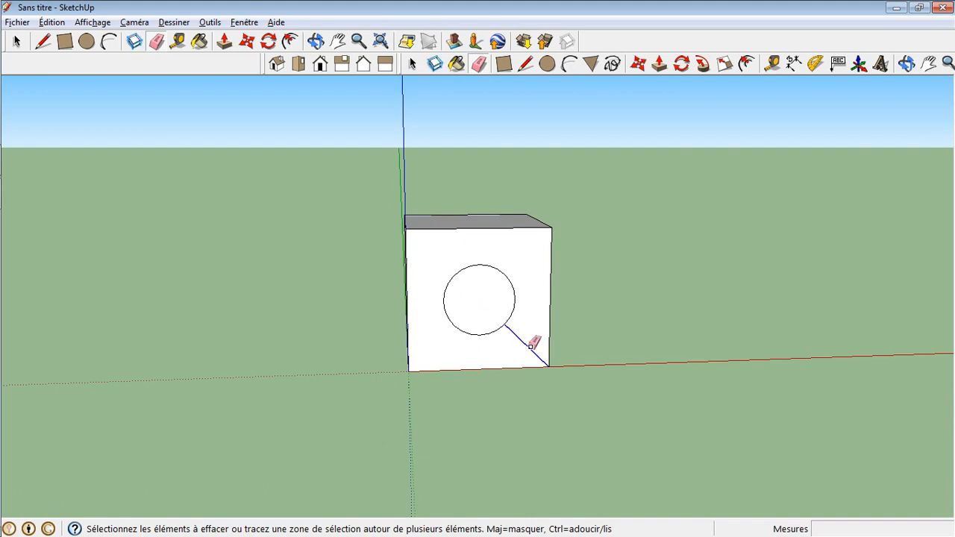
click(531, 343)
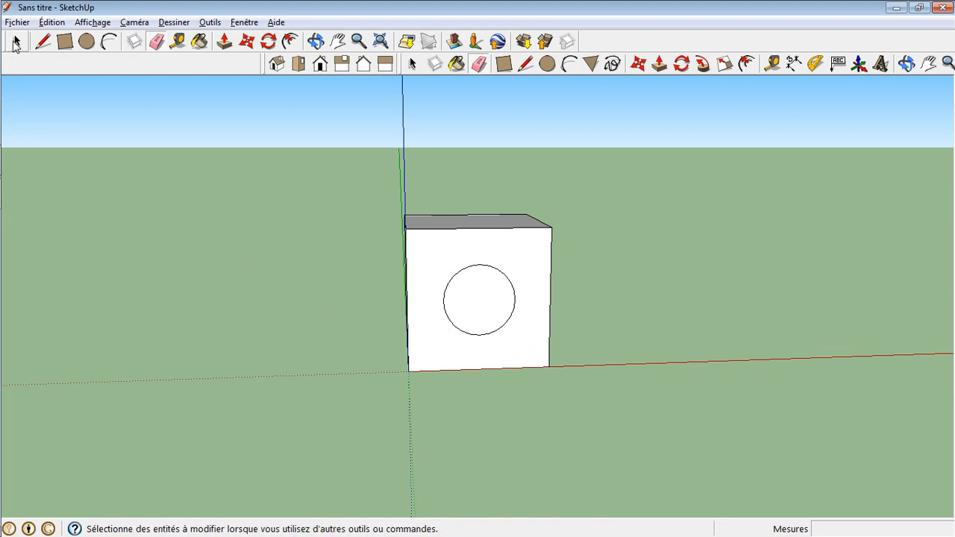
Push/Pull the circular face 1 m into the cube to cut a hole right through it.
click(15, 43)
click(476, 291)
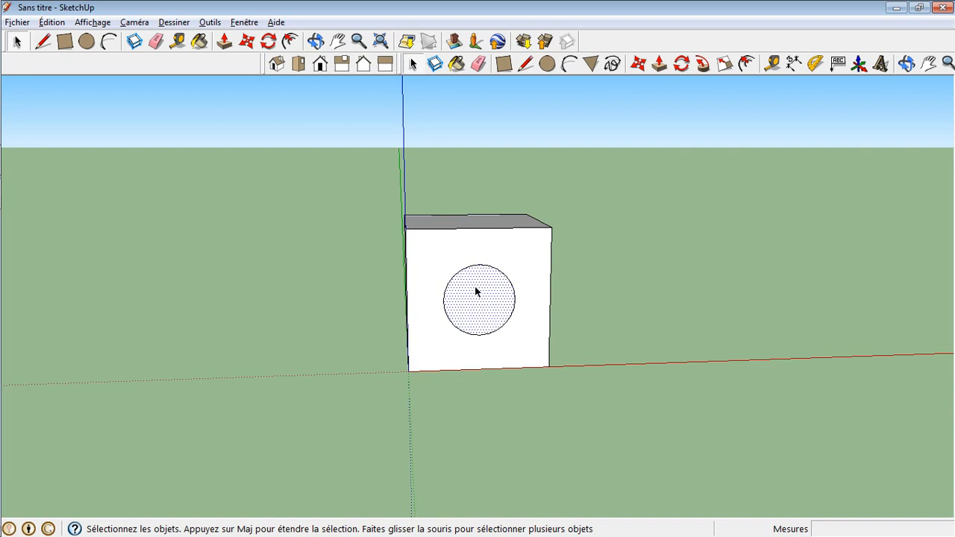
click(230, 44)
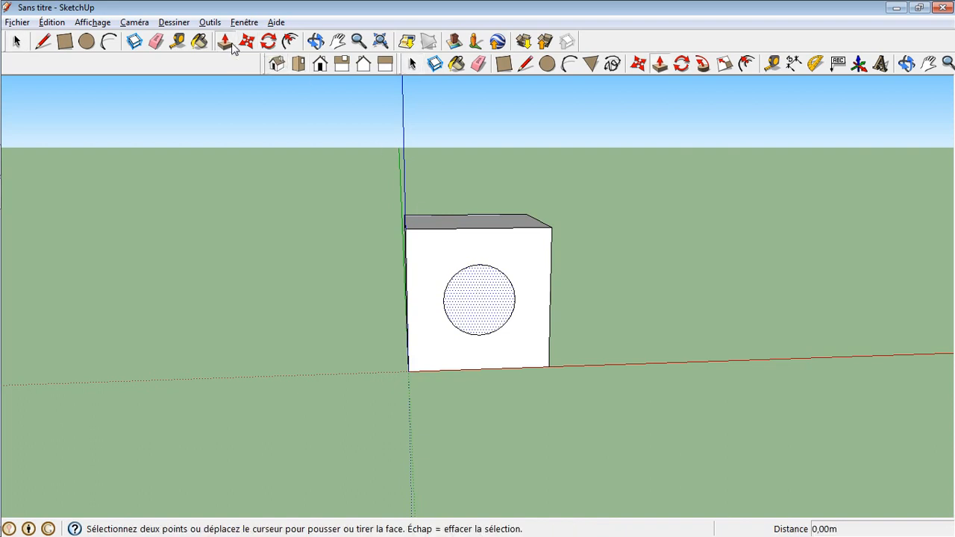
click(476, 295)
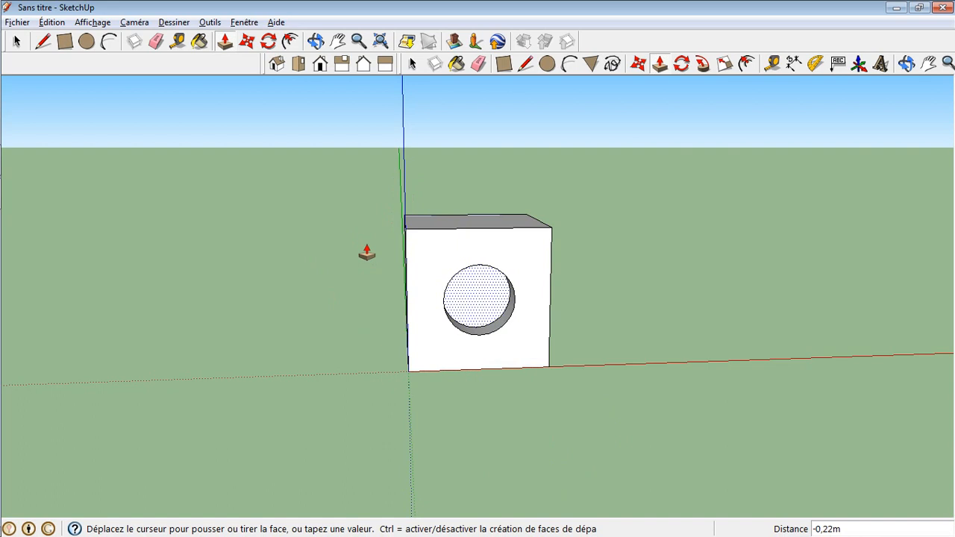
text(1m)
key(Return)
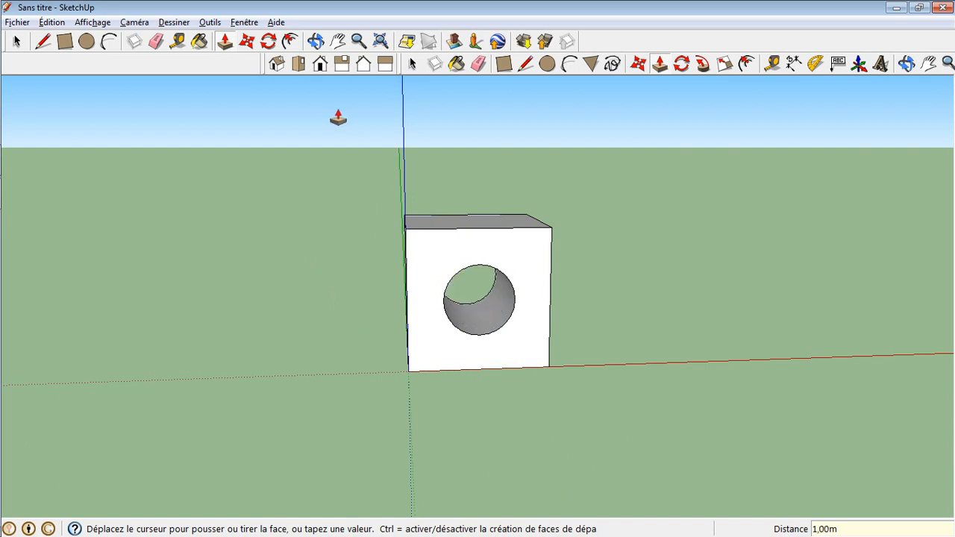
Examine the pierced cube and its through hole from all sides.
click(18, 41)
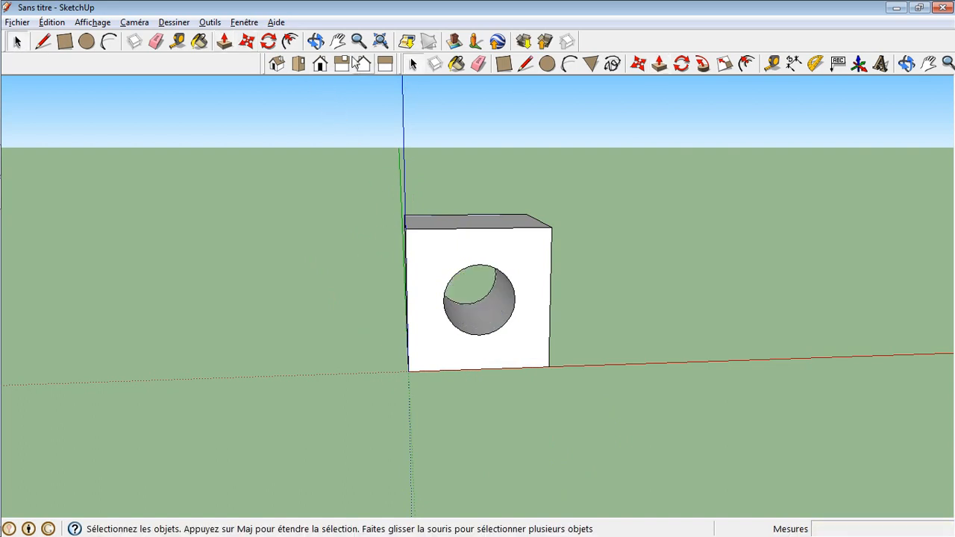
click(316, 41)
drag(733, 313, 214, 246)
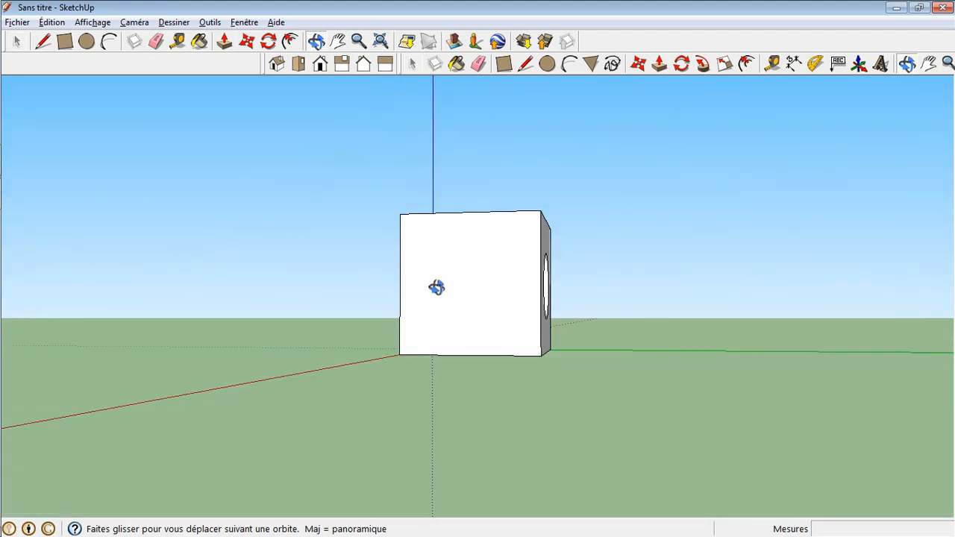
drag(437, 286, 354, 233)
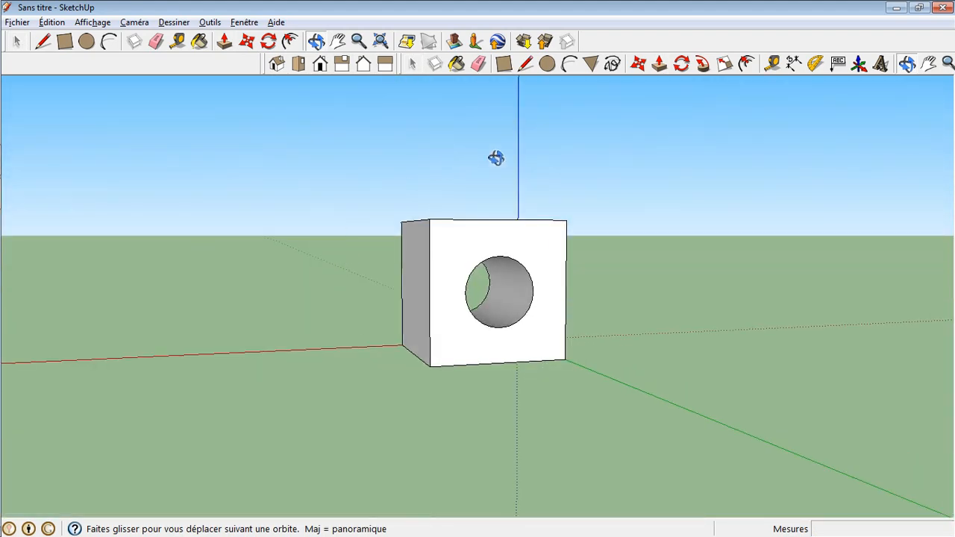
drag(701, 270, 345, 277)
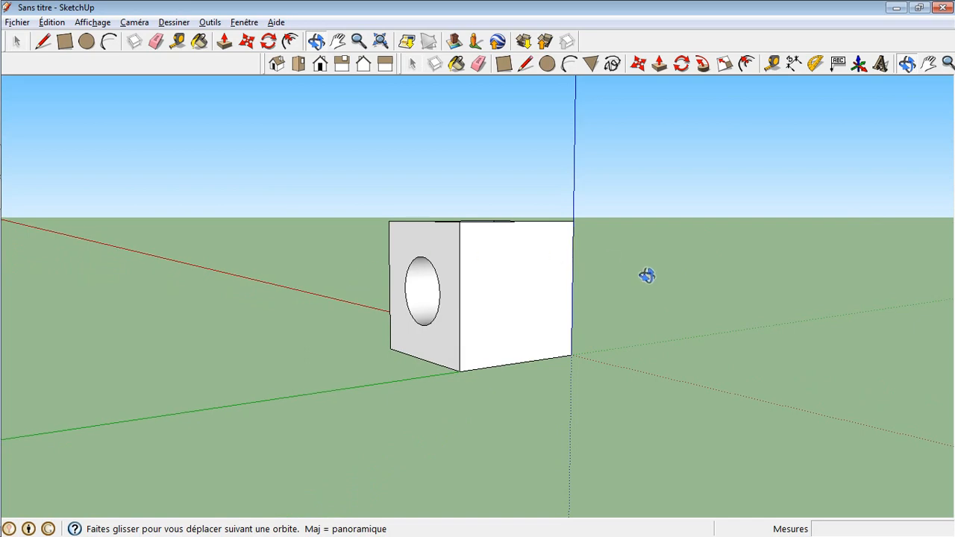
drag(644, 273, 170, 278)
drag(712, 260, 506, 319)
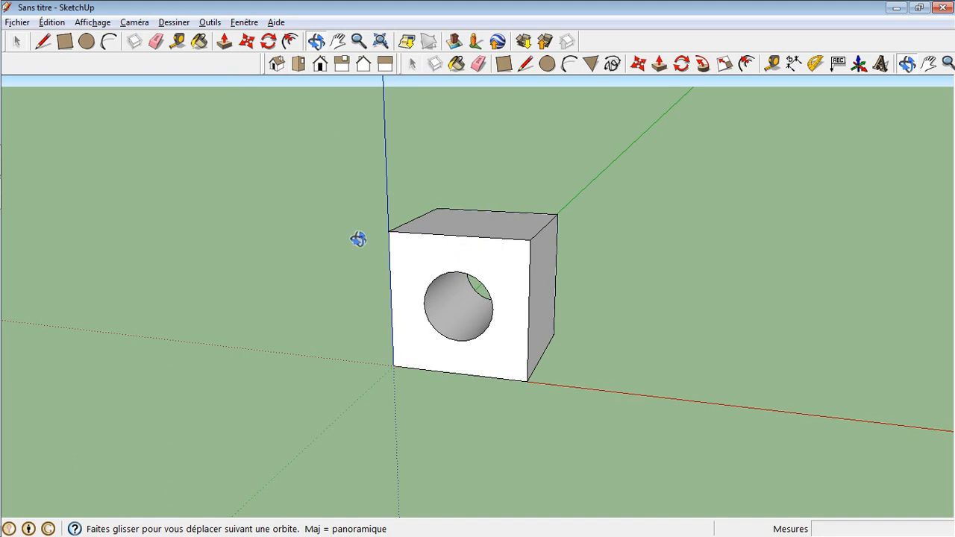
drag(316, 268, 334, 254)
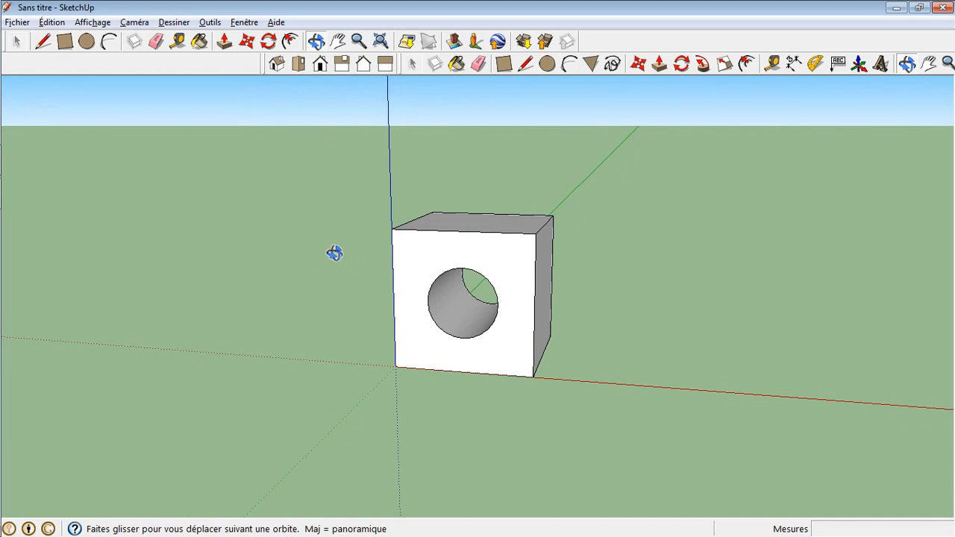
Select the entire pierced cube and move it about 3,23 m from the origin along the negative red axis, then deselect it.
click(16, 41)
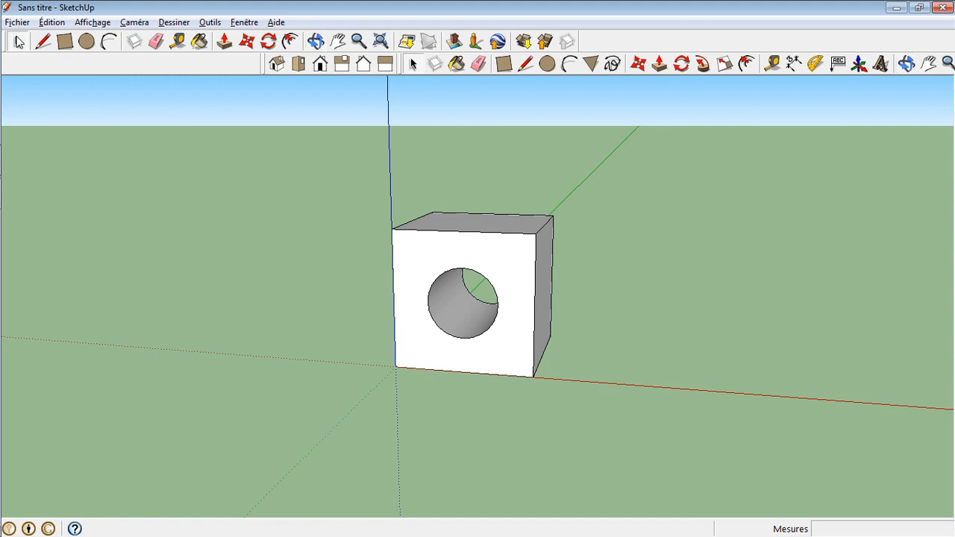
click(407, 253)
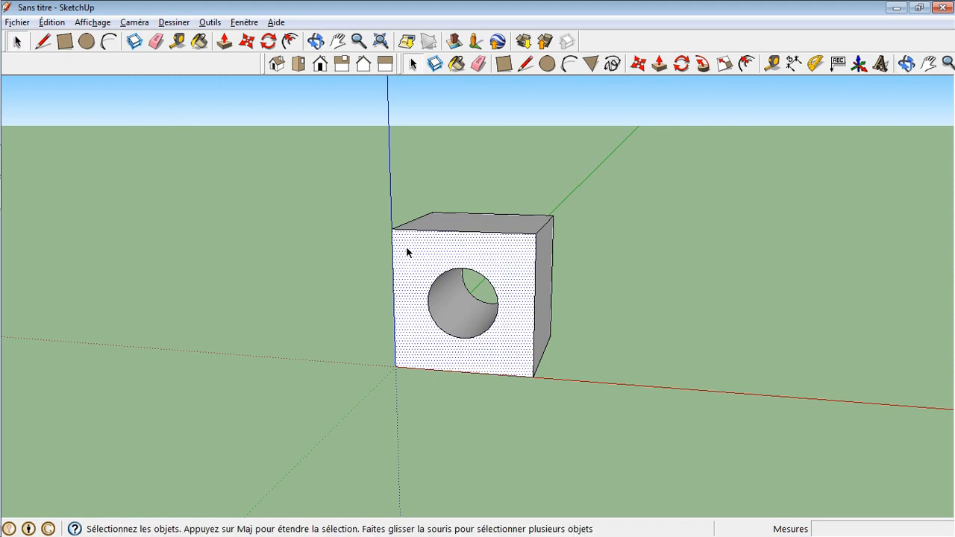
triple_click(406, 252)
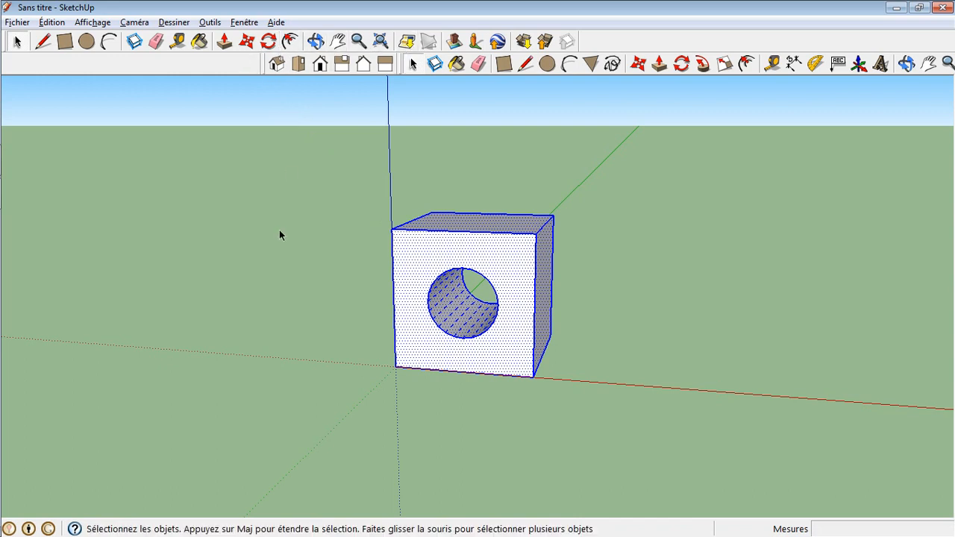
click(248, 41)
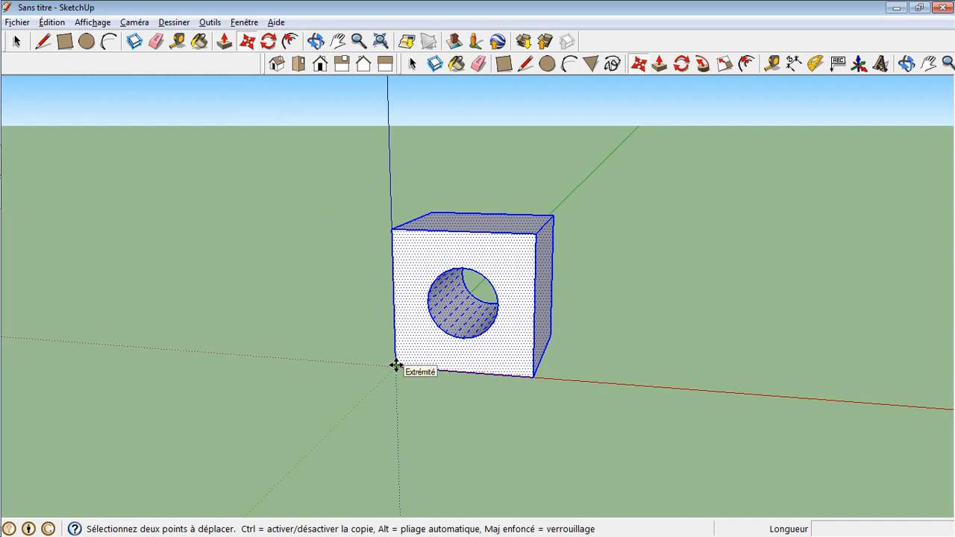
drag(396, 365, 20, 338)
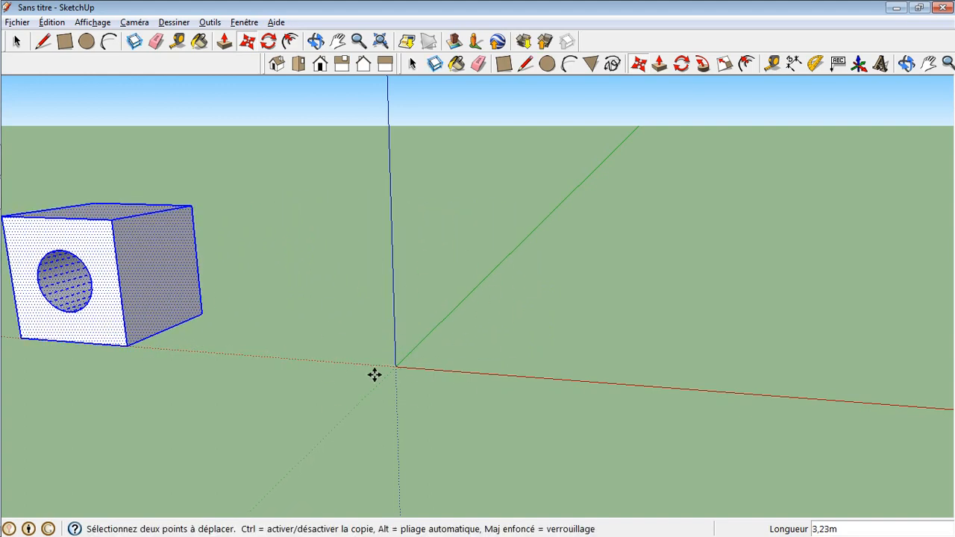
click(17, 42)
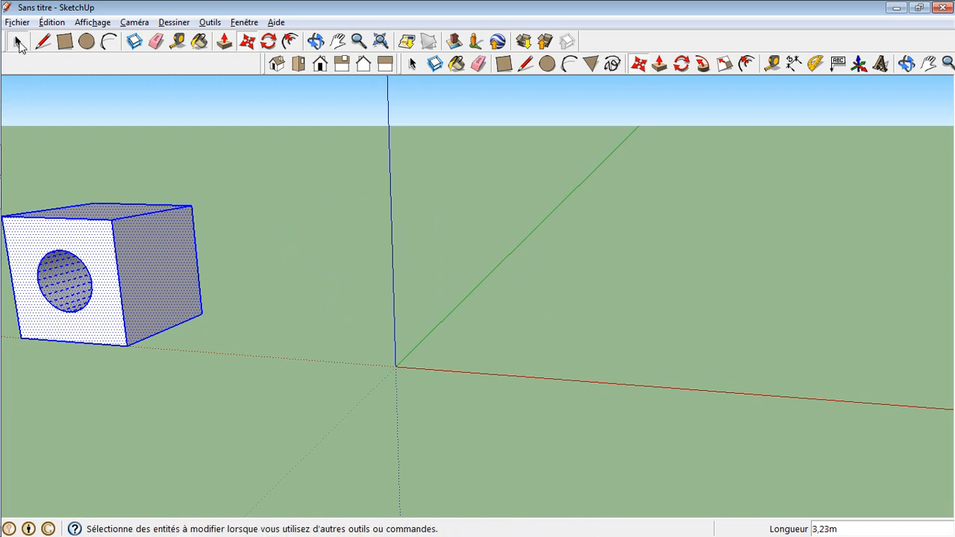
click(286, 233)
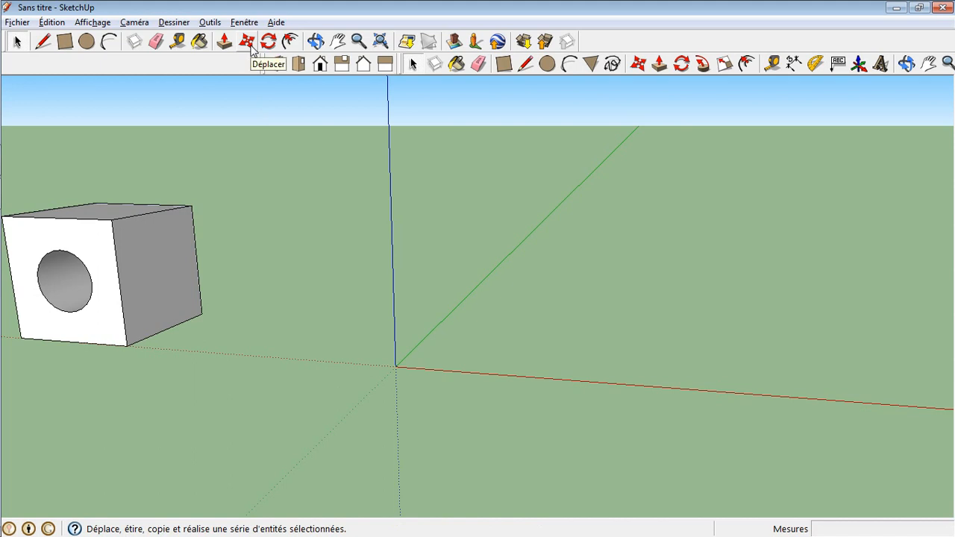
Select the entire pierced cube and copy it about 5,20 m along the positive red axis from its lower front corner.
click(137, 255)
triple_click(136, 255)
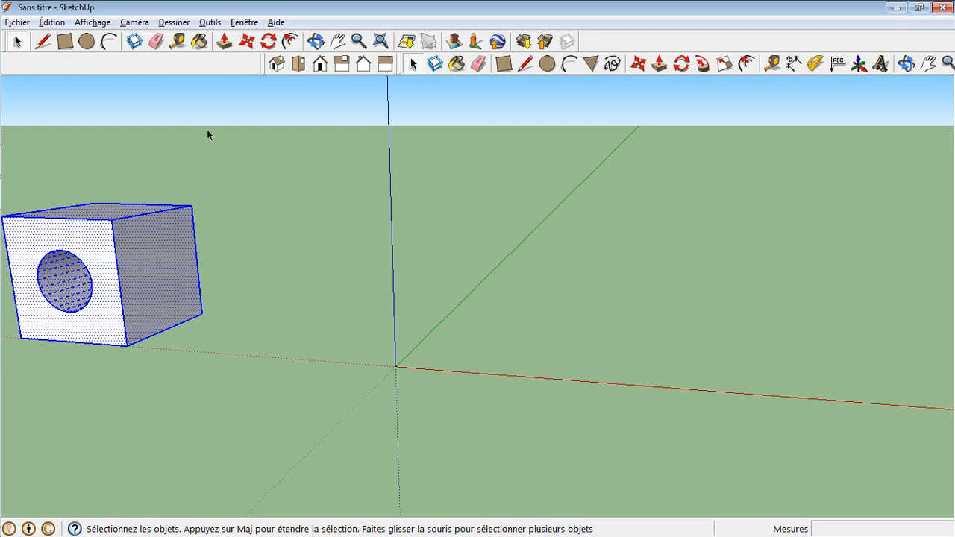
click(247, 41)
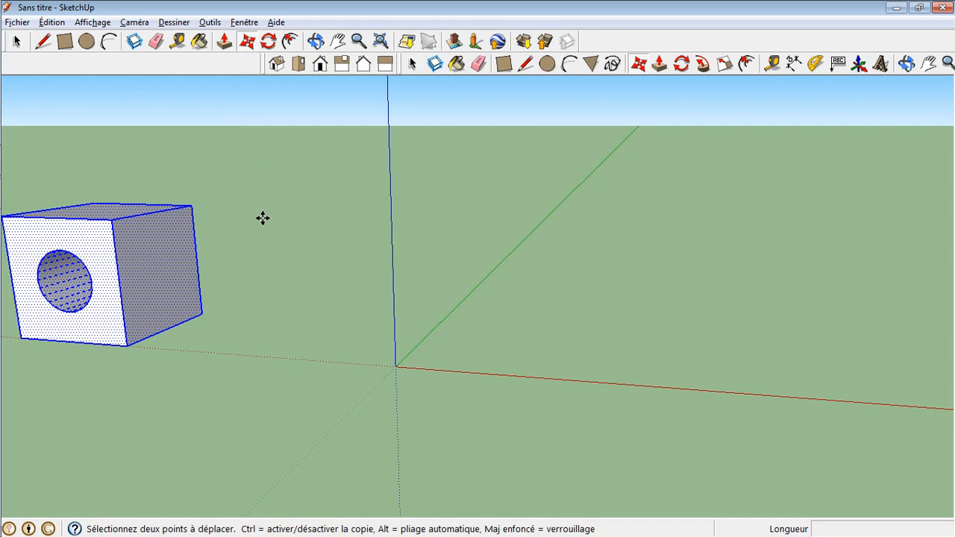
click(129, 341)
click(129, 341)
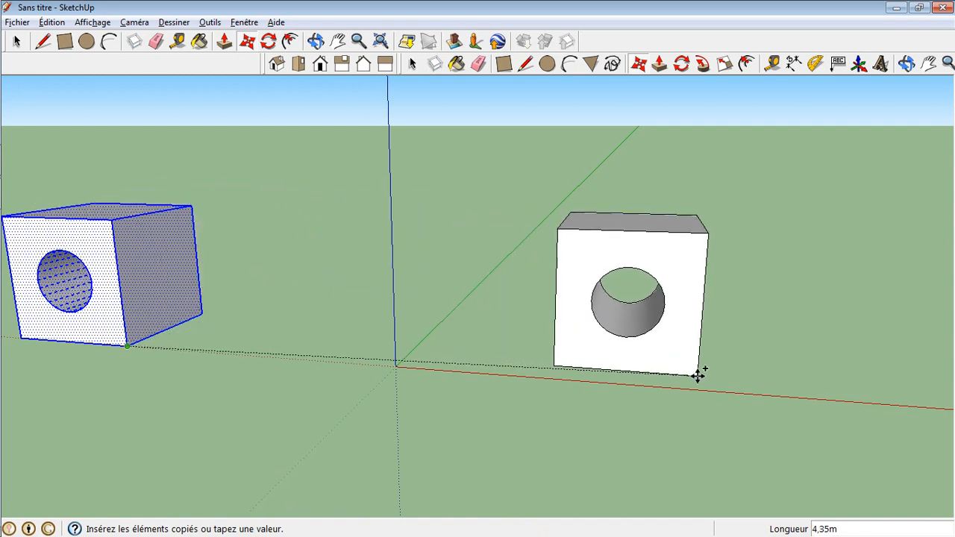
click(829, 383)
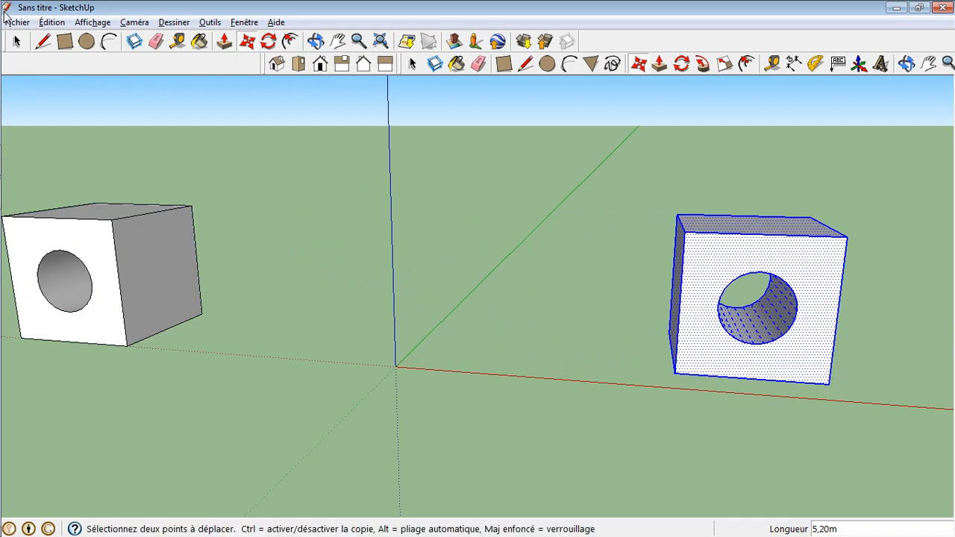
click(17, 42)
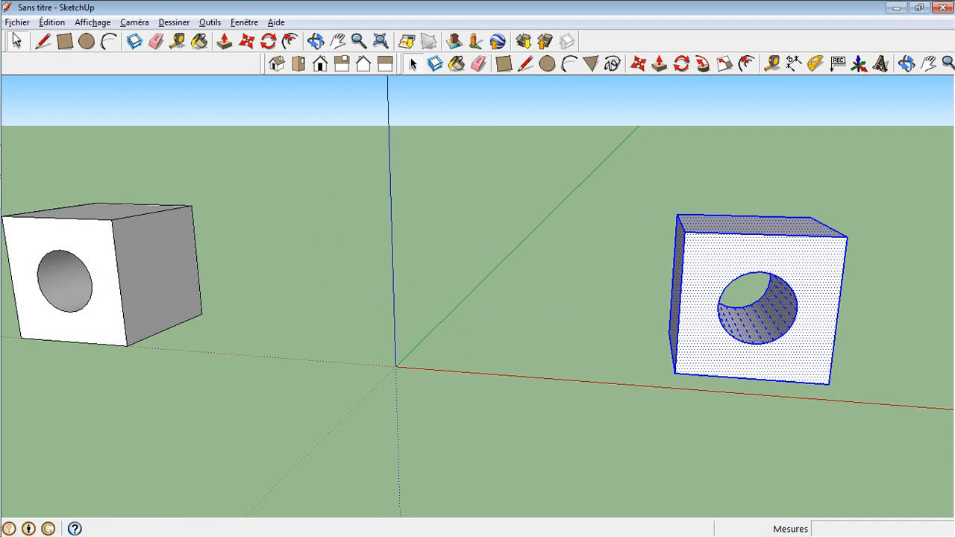
Move the entire original cube onto the copy, snapping its lower front corner to the copy's matching upper front corner to stack them.
click(319, 43)
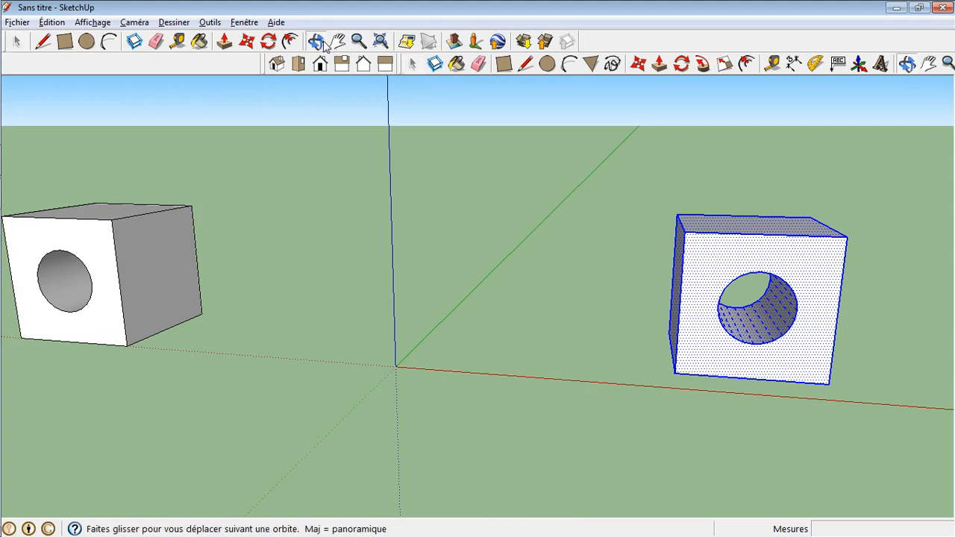
mouse_move(533, 137)
mouse_down()
mouse_move(515, 189)
mouse_move(525, 153)
mouse_up()
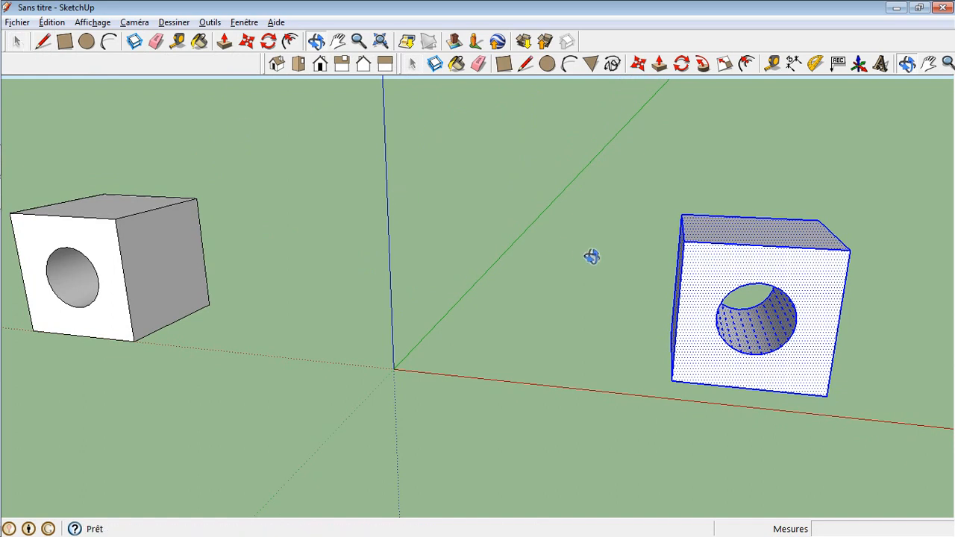
click(17, 42)
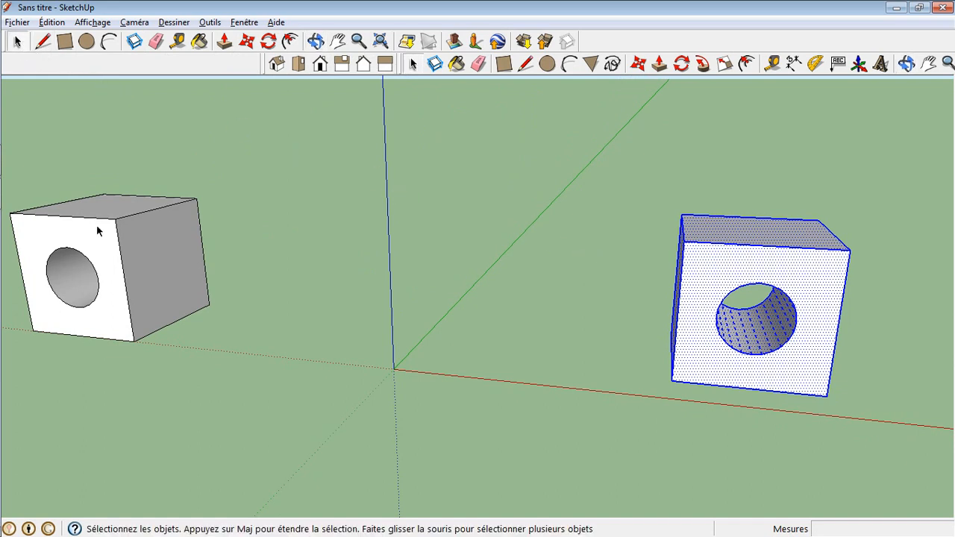
triple_click(120, 293)
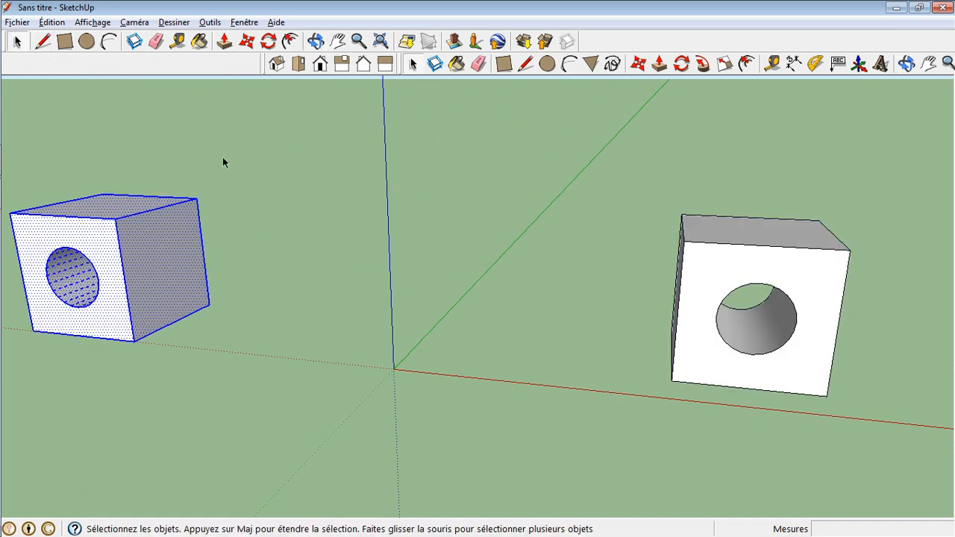
click(247, 41)
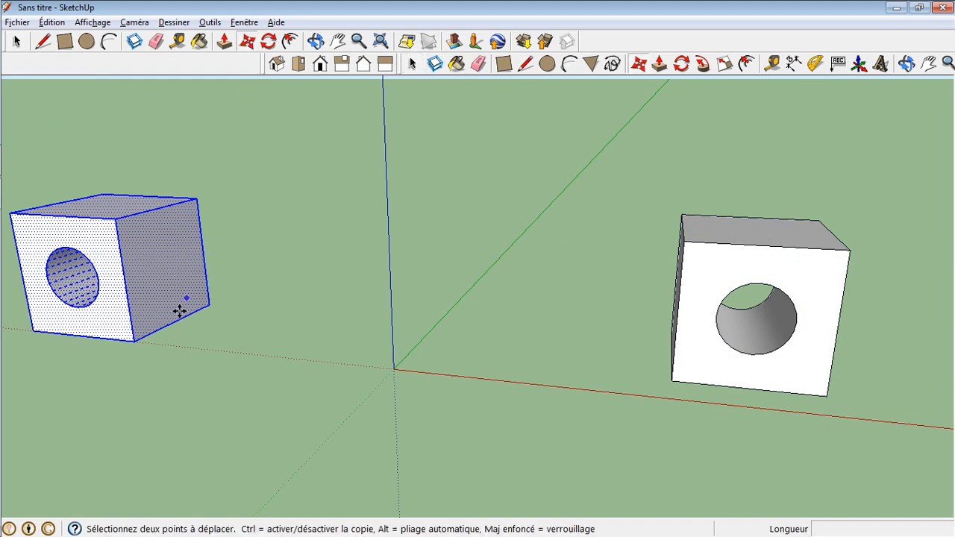
click(136, 342)
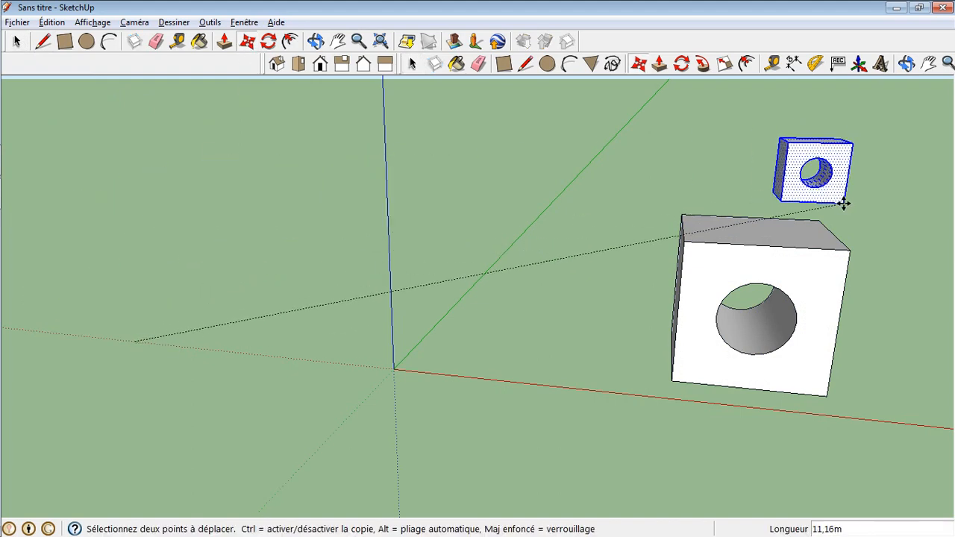
click(846, 248)
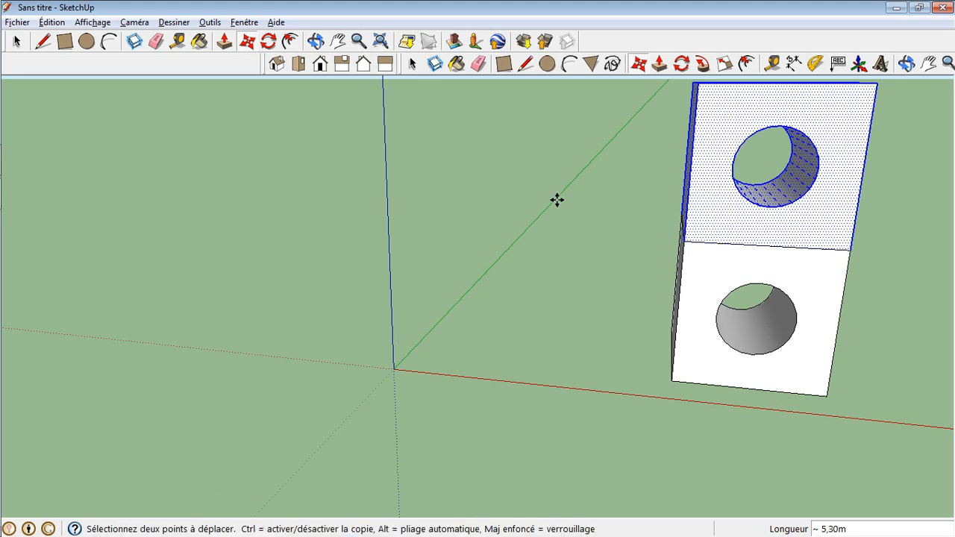
click(315, 41)
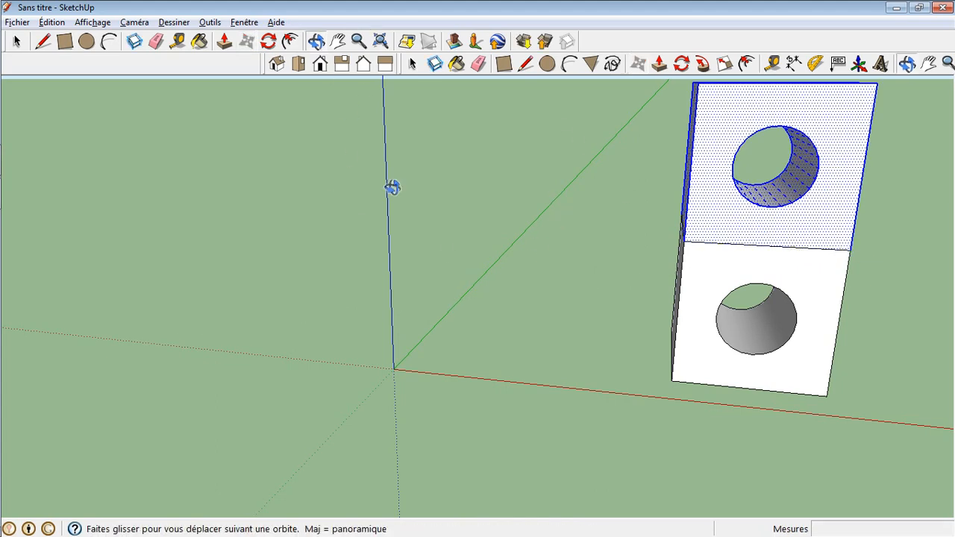
drag(494, 299, 573, 247)
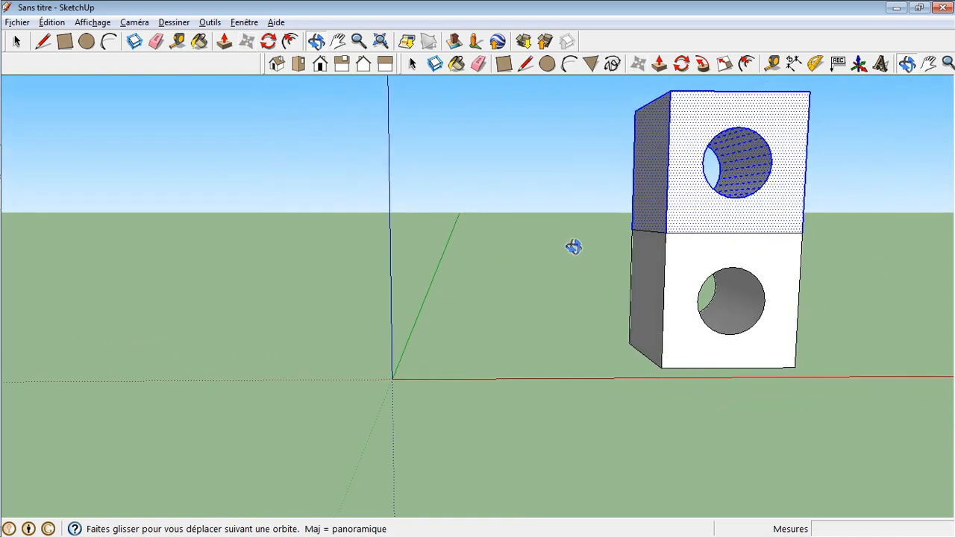